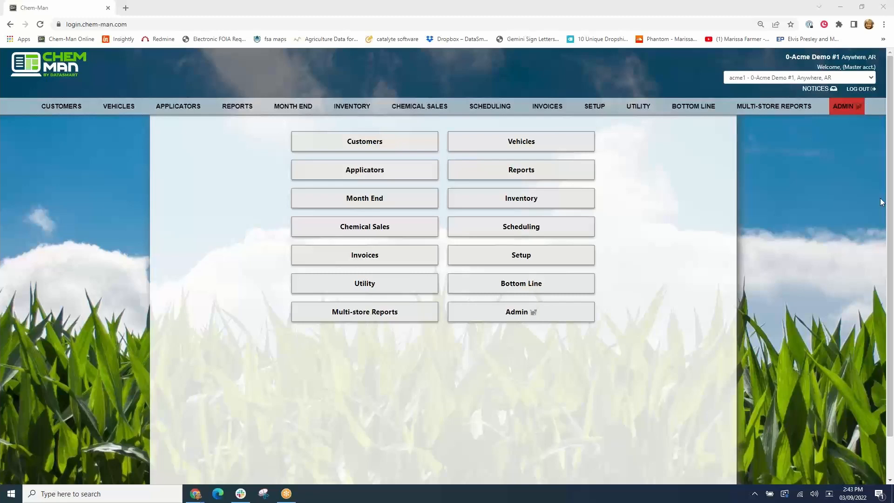
- Open the chemical and charge defaults management page
mouse_move(600, 104)
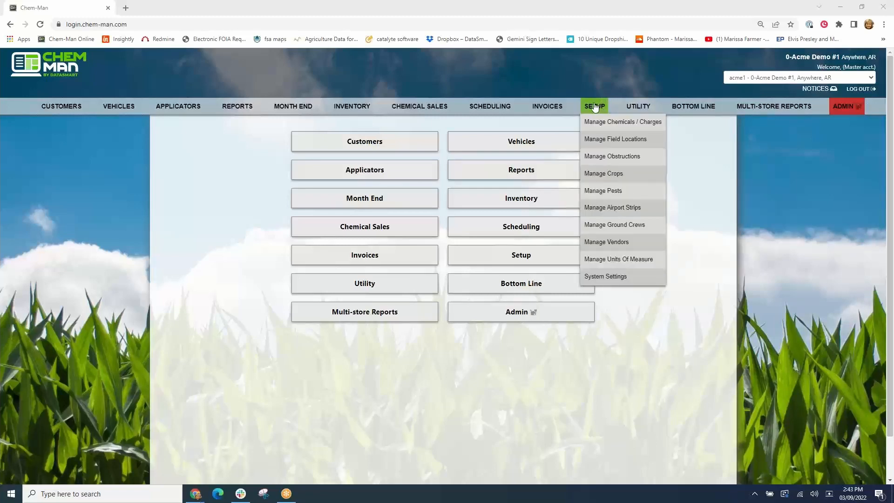
left_click(599, 121)
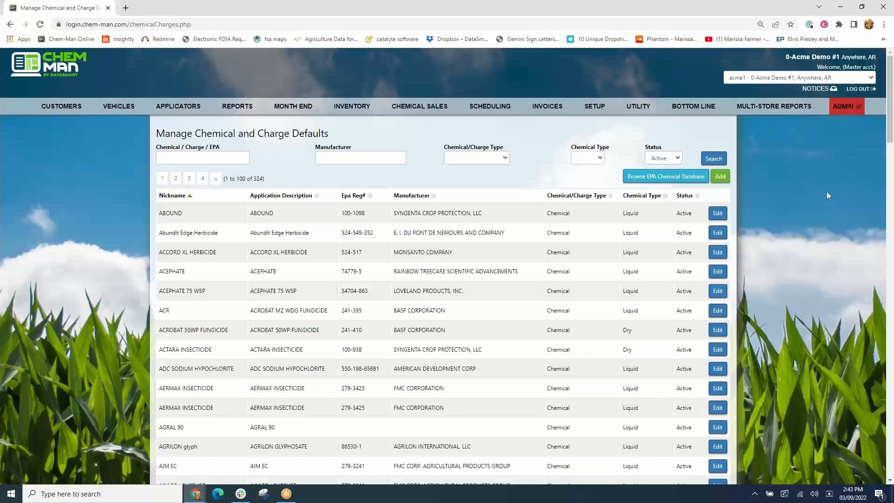
- Start adding a new charge of type Other with the nickname Fuel Surcharge
left_click(720, 176)
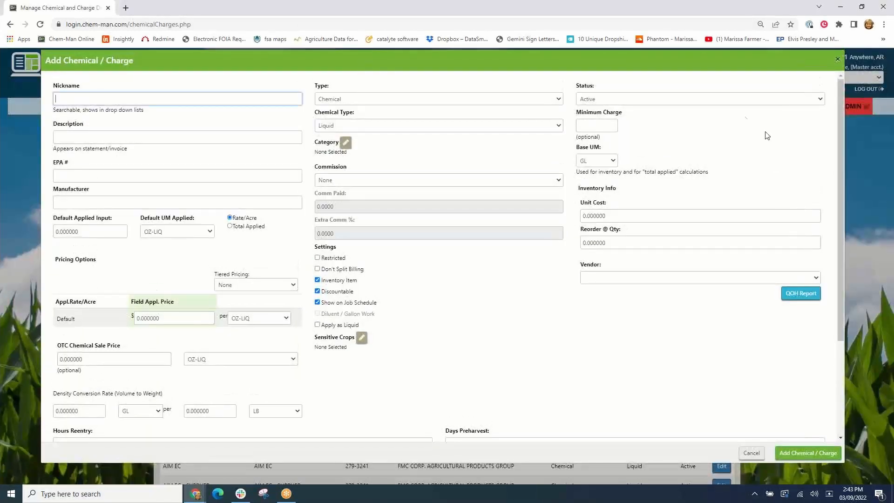
left_click(467, 99)
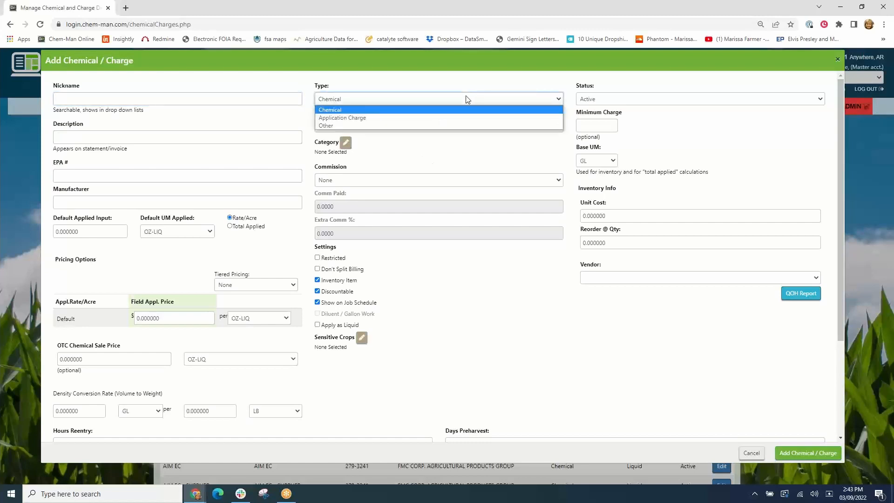
left_click(362, 125)
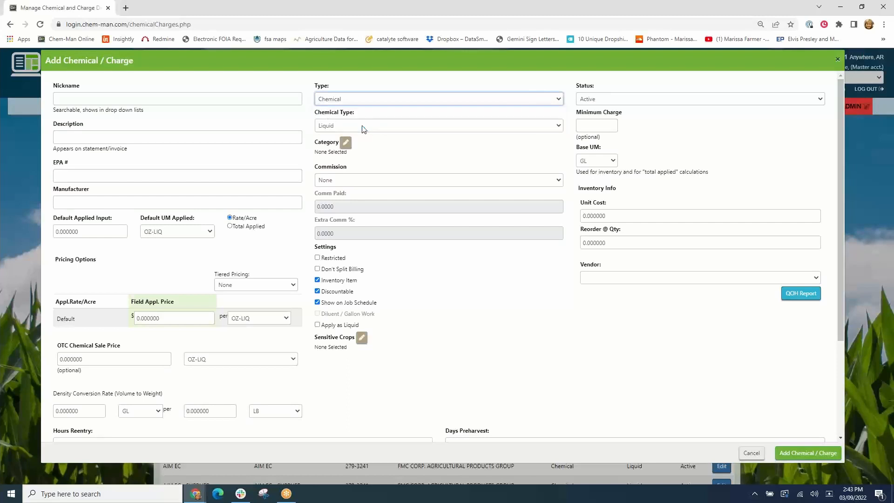
left_click(125, 98)
type("F")
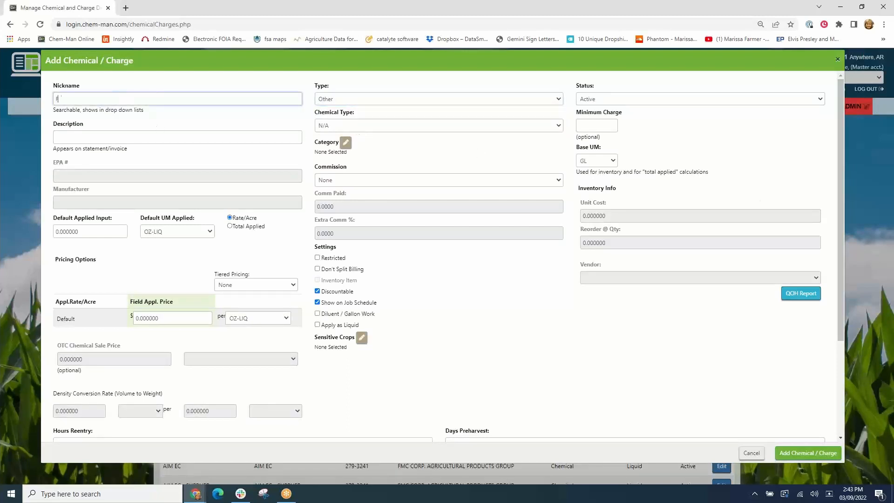
type("uel Surch")
type("arge")
key("Tab")
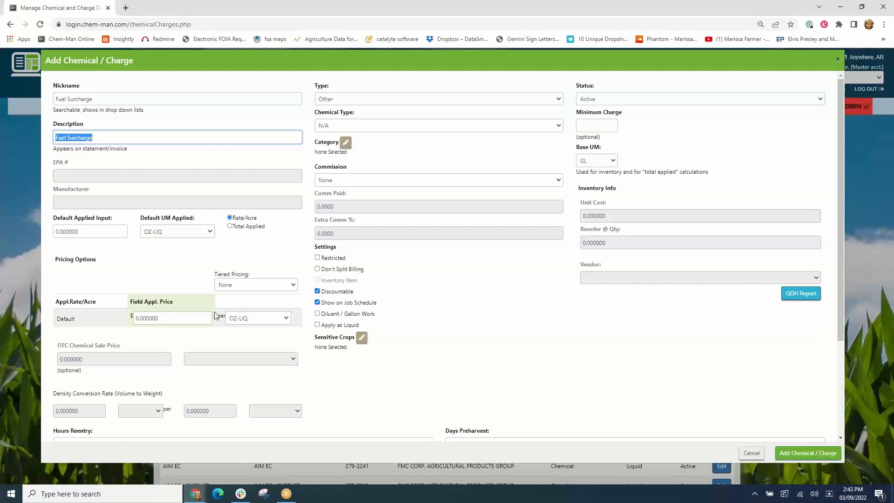
- Set the new charge's field application price to .50 per AC
left_click(286, 318)
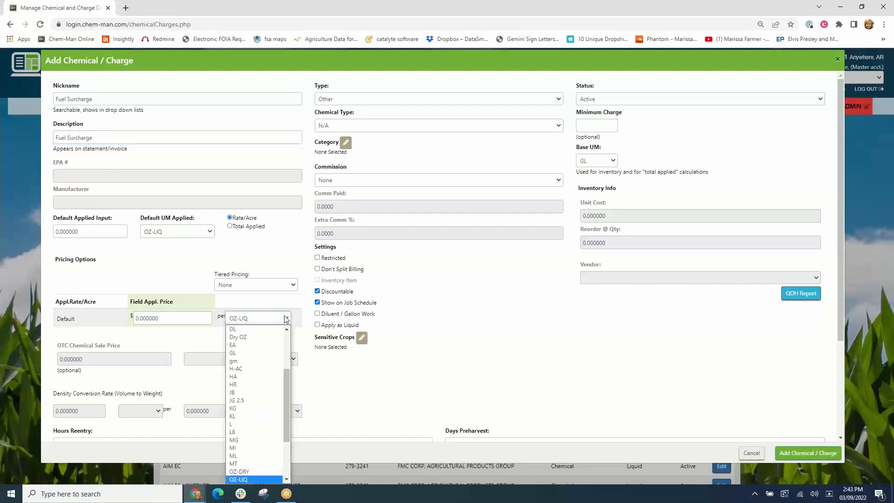
scroll(252, 353, "up", 3)
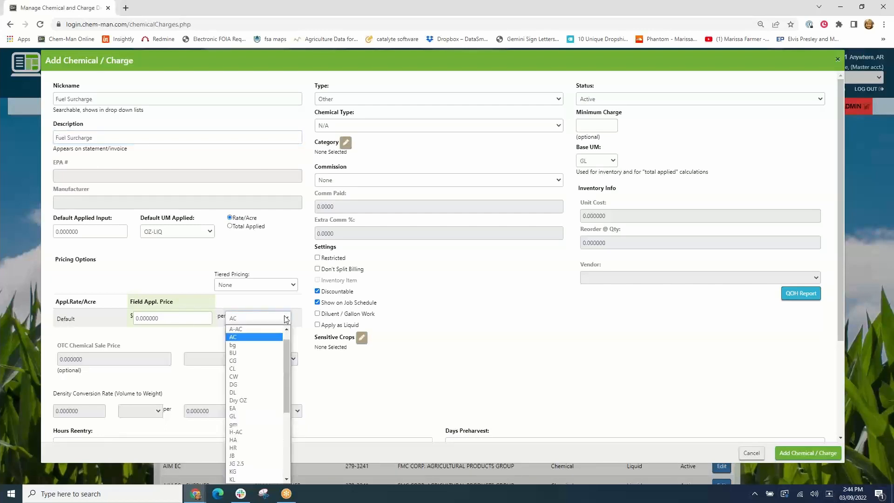
left_click(234, 339)
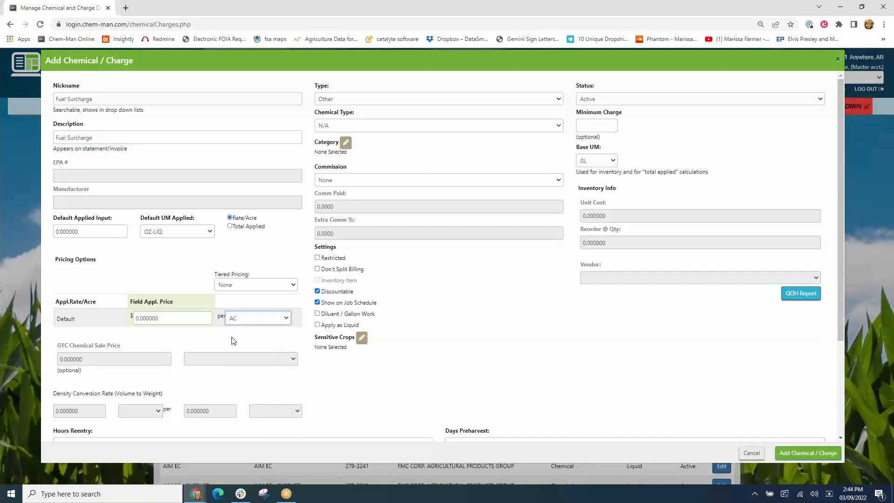
left_click(170, 318)
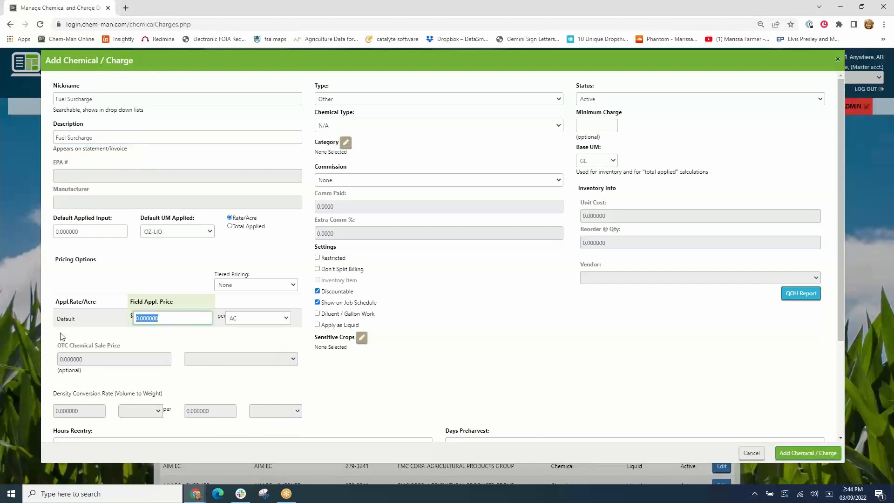
type(".50")
key("Tab")
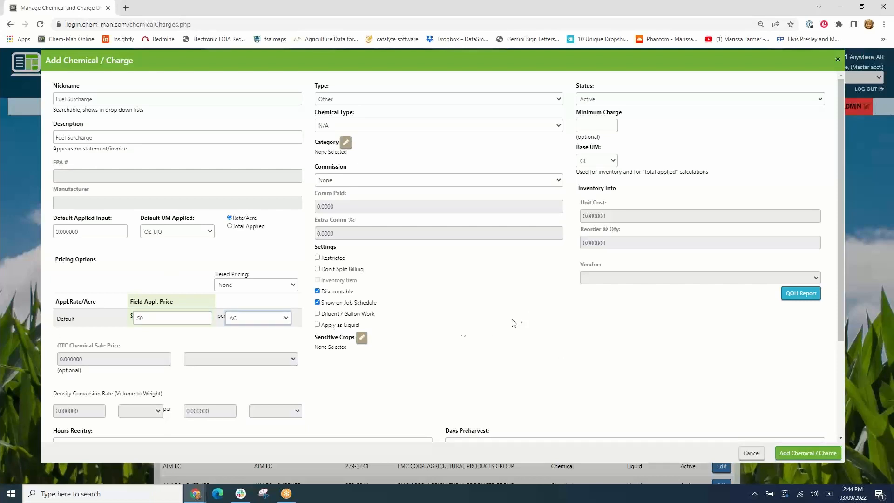
- Cancel the new charge without saving it
left_click(351, 180)
left_click(351, 180)
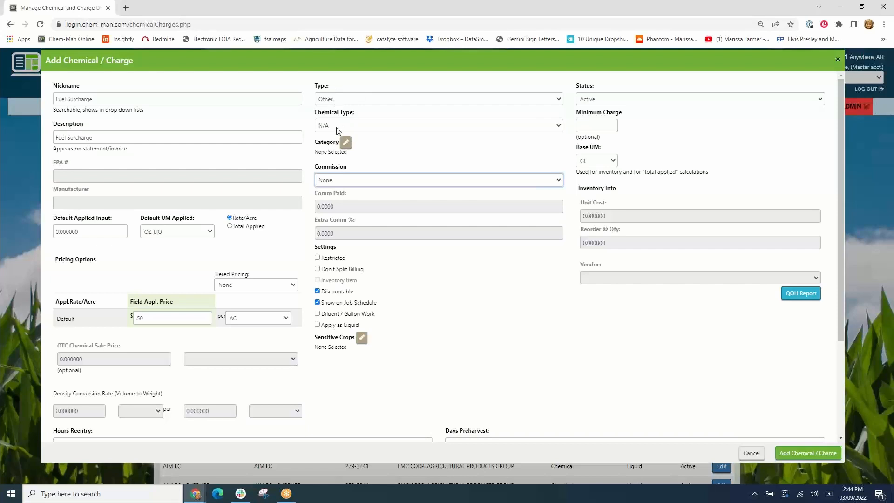
triple_click(114, 139)
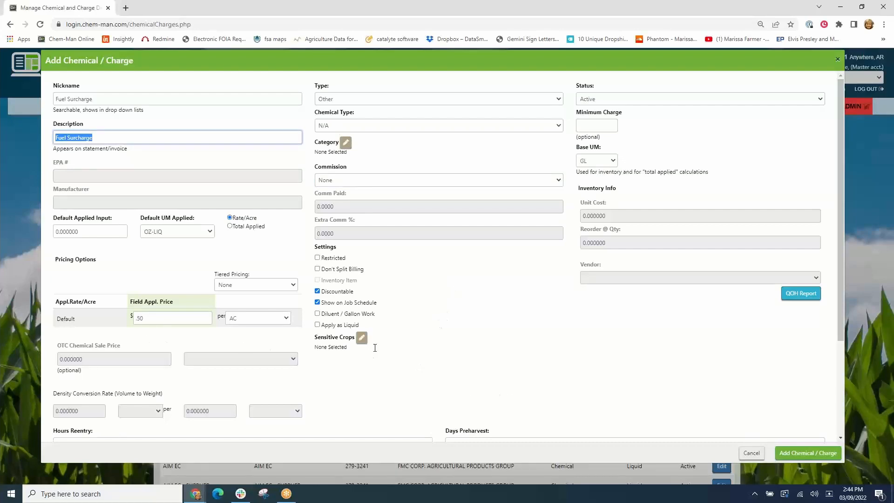
left_click(750, 451)
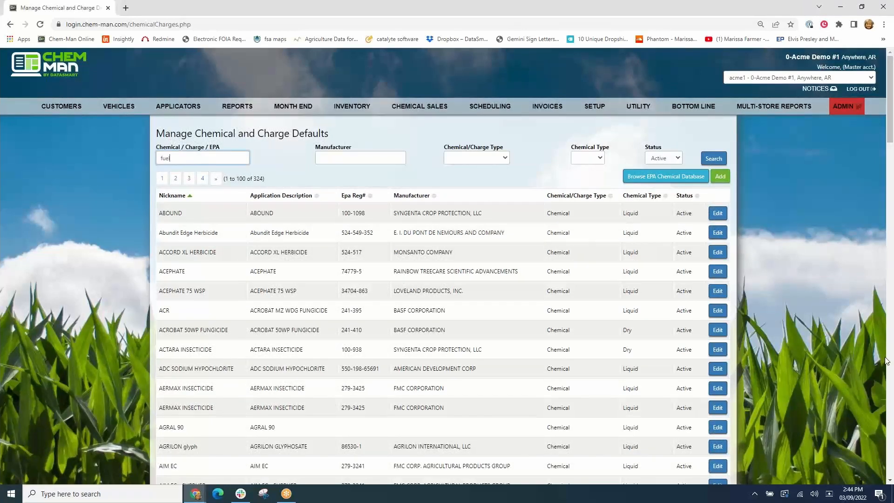
- Search the charges for fuel and save the Fuel Ac charge with a field application price of .50
key("Return")
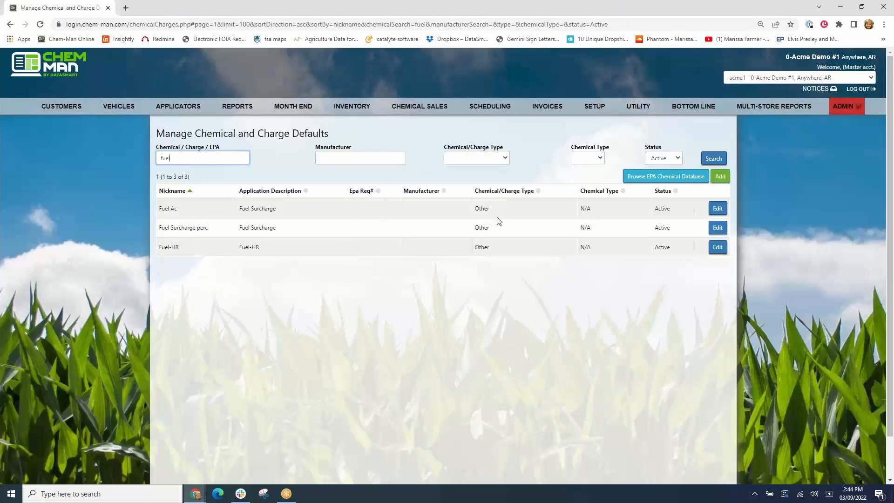
left_click(718, 209)
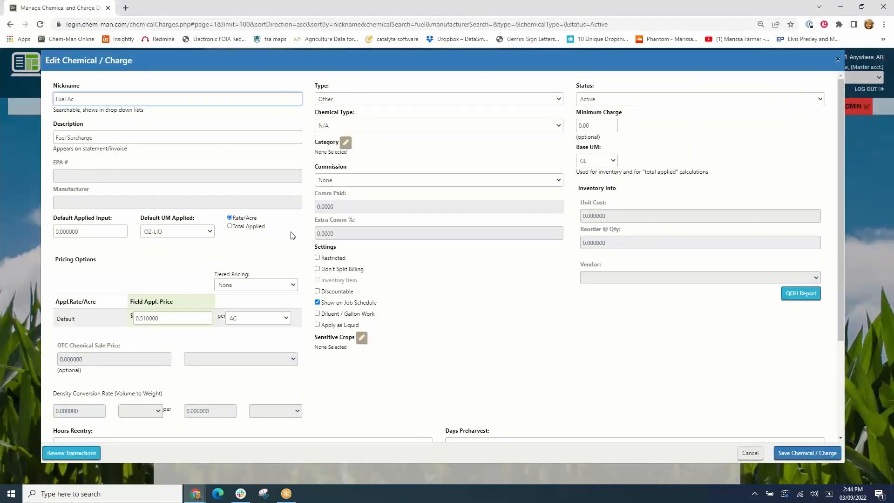
double_click(179, 317)
type(".50")
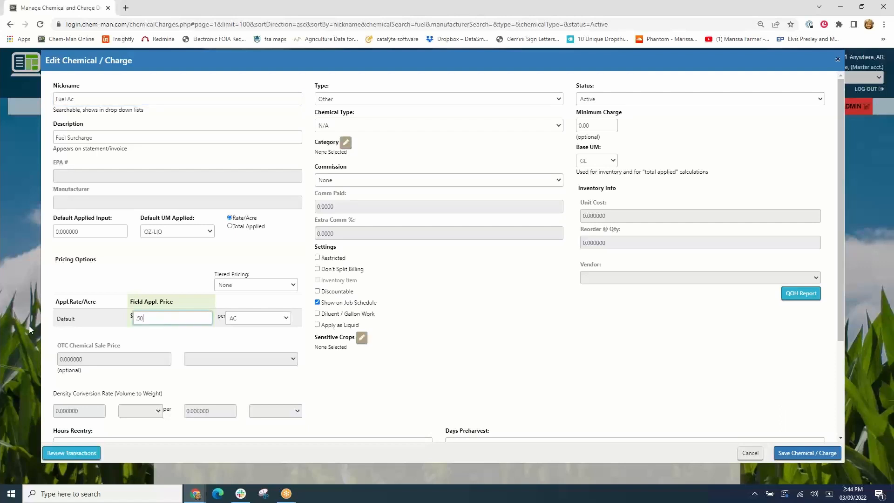
key("Tab")
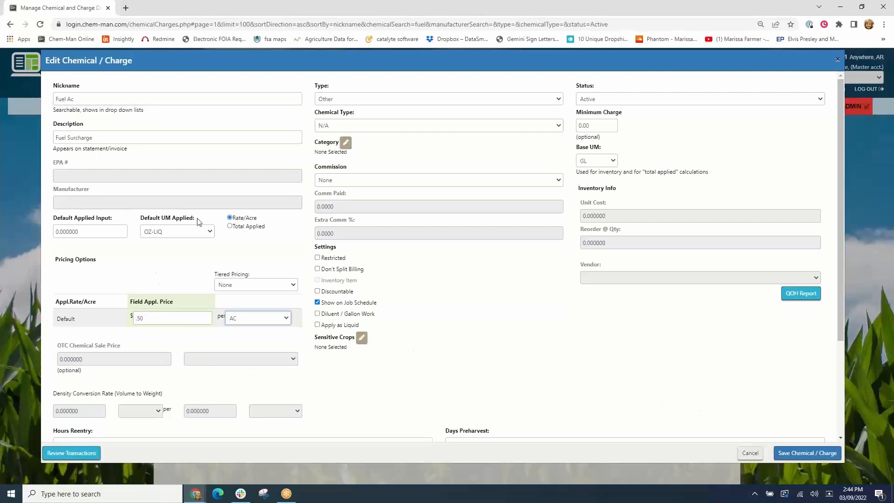
left_click(809, 453)
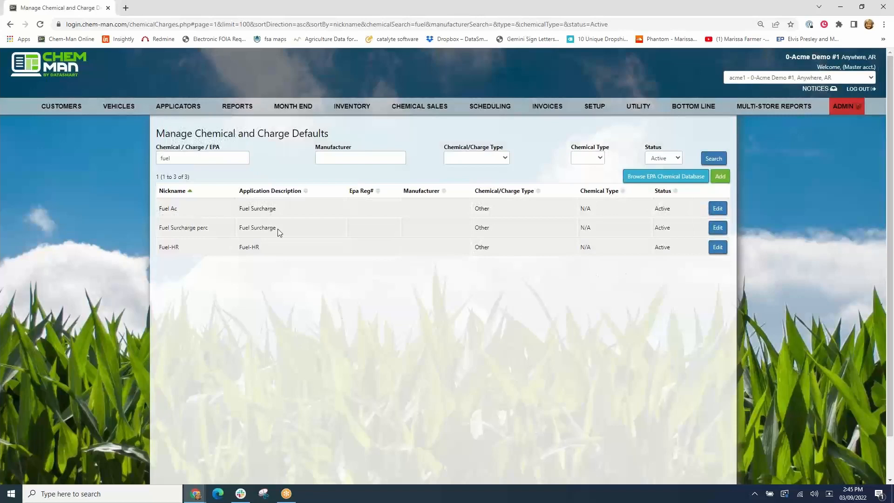
- Review the Fuel Surcharge perc and Fuel-HR charge settings, closing each without saving
left_click(720, 228)
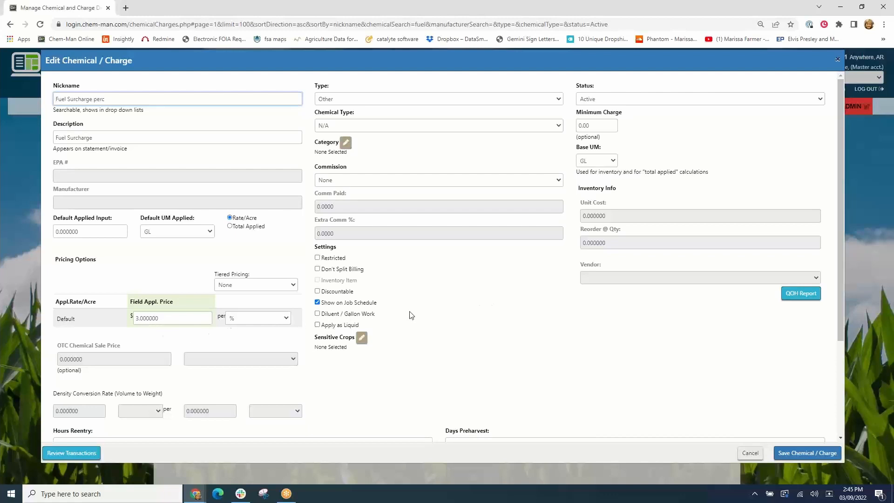
left_click(751, 453)
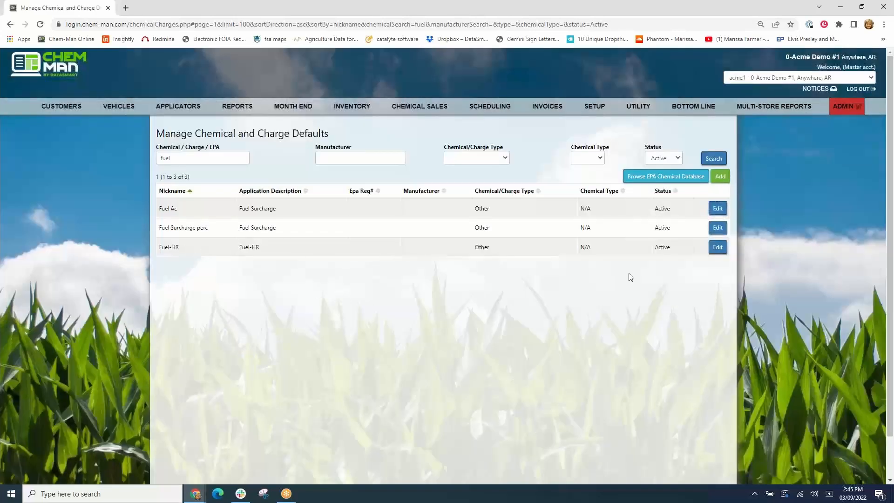
left_click(719, 248)
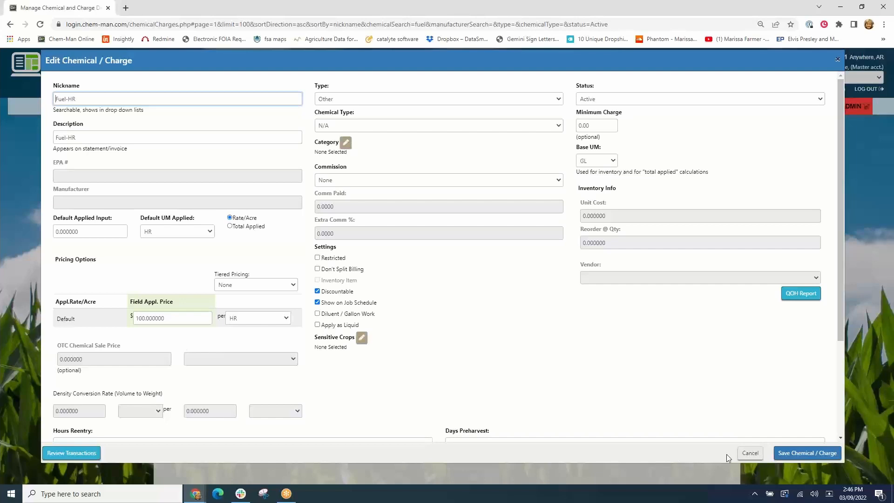
left_click(749, 454)
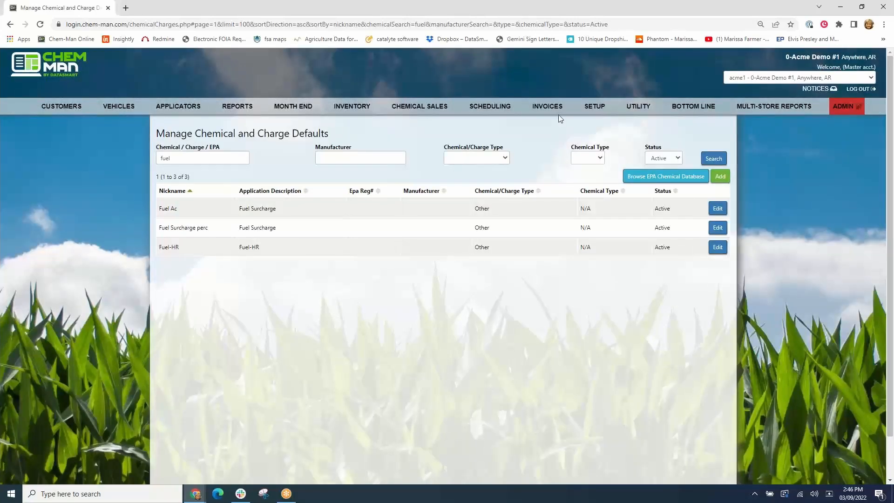
- Add the Fuel Ac charge to unposted field application invoice 1610027 and save the invoice
mouse_move(556, 109)
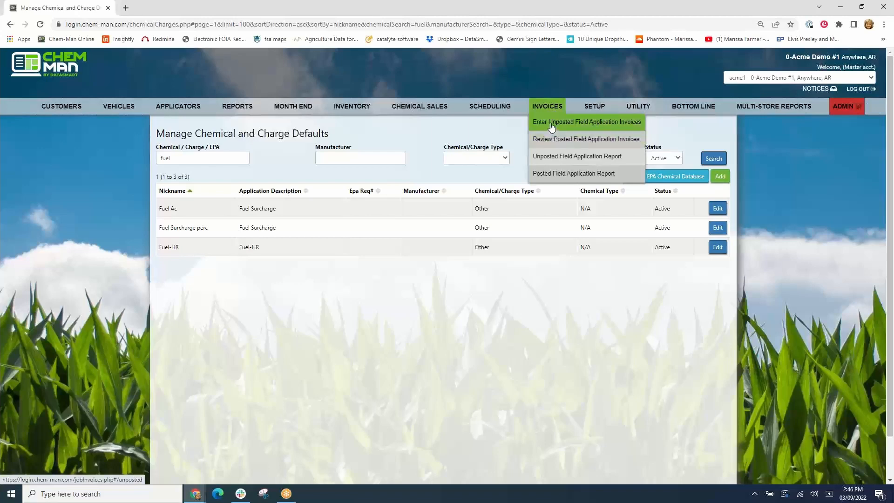
left_click(552, 123)
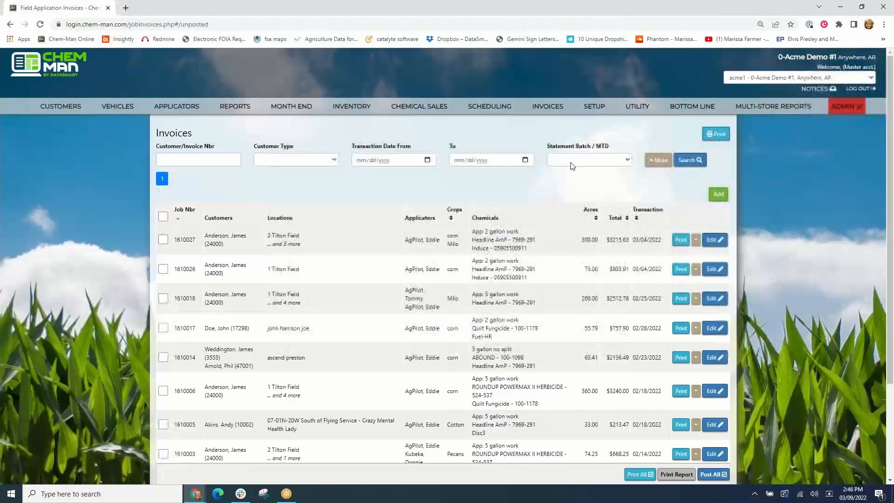
left_click(715, 240)
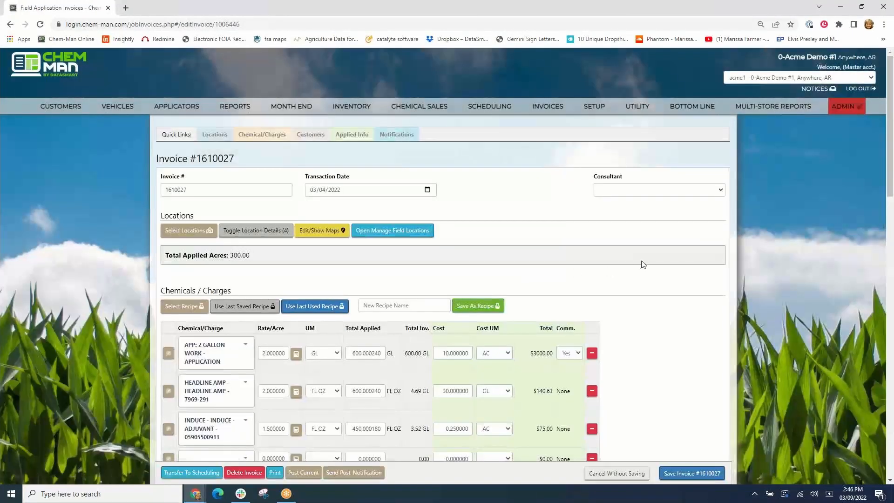
scroll(641, 261, "down", 3)
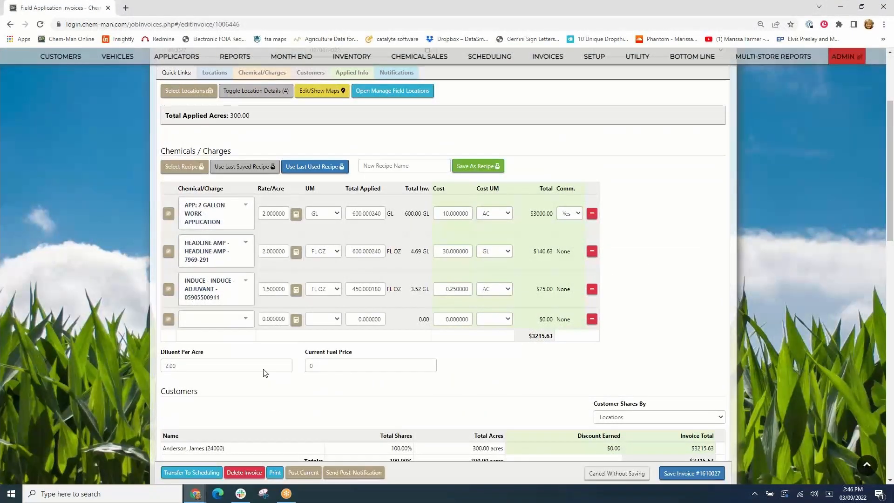
left_click(244, 322)
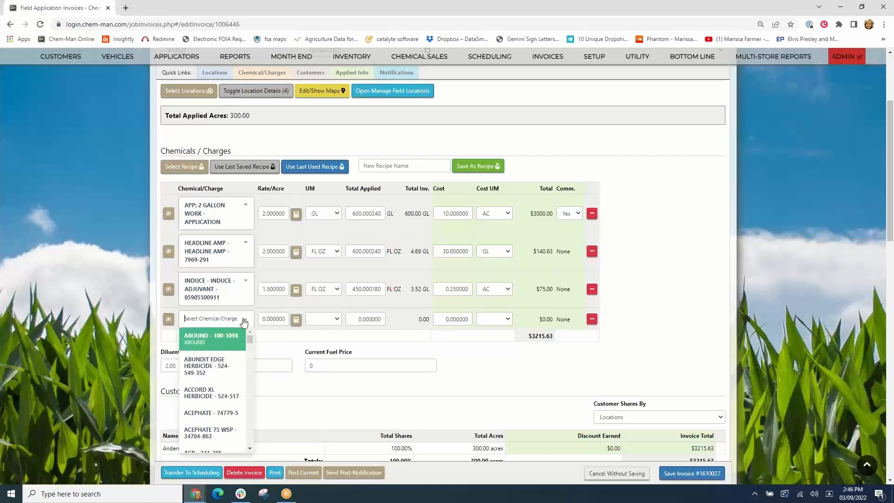
type("fuel")
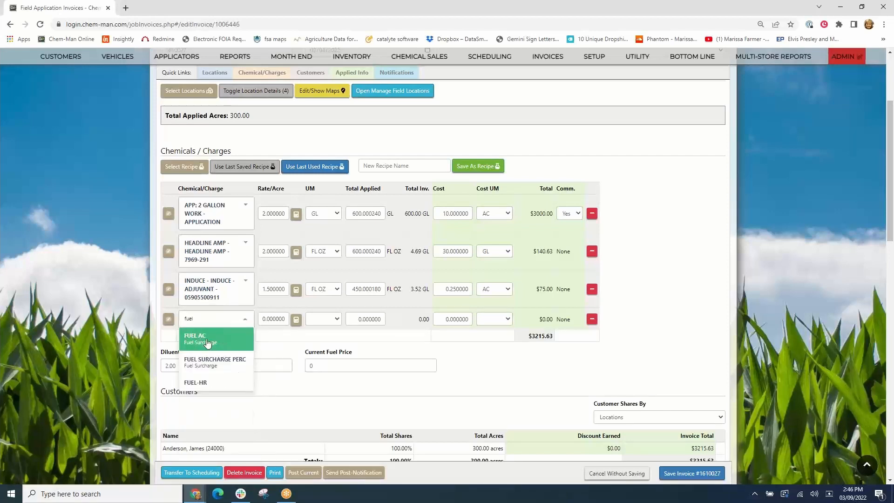
left_click(199, 340)
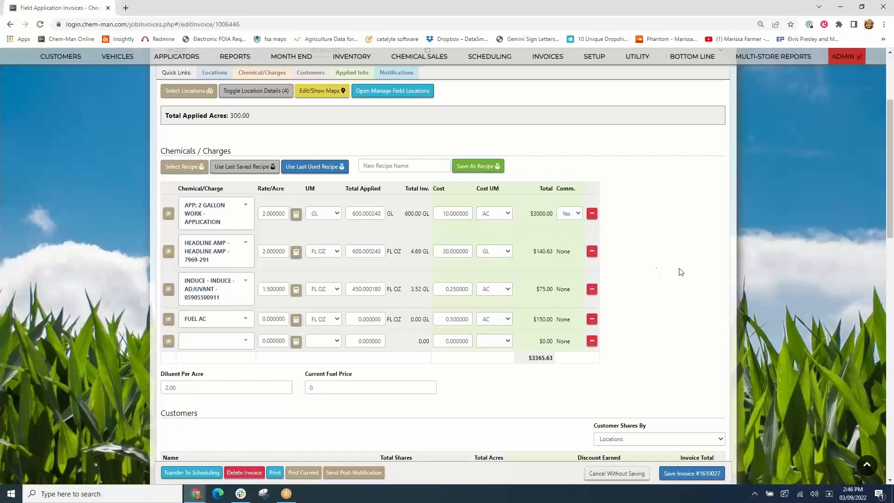
scroll(745, 475, "down", 3)
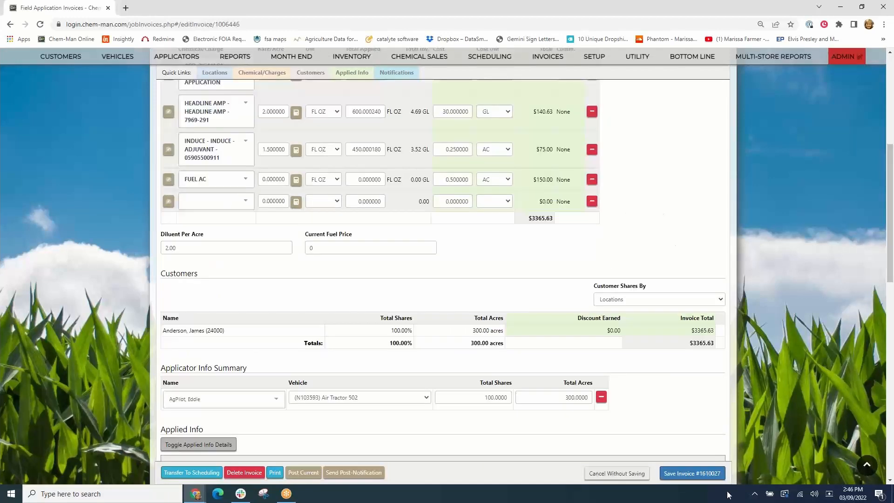
left_click(694, 474)
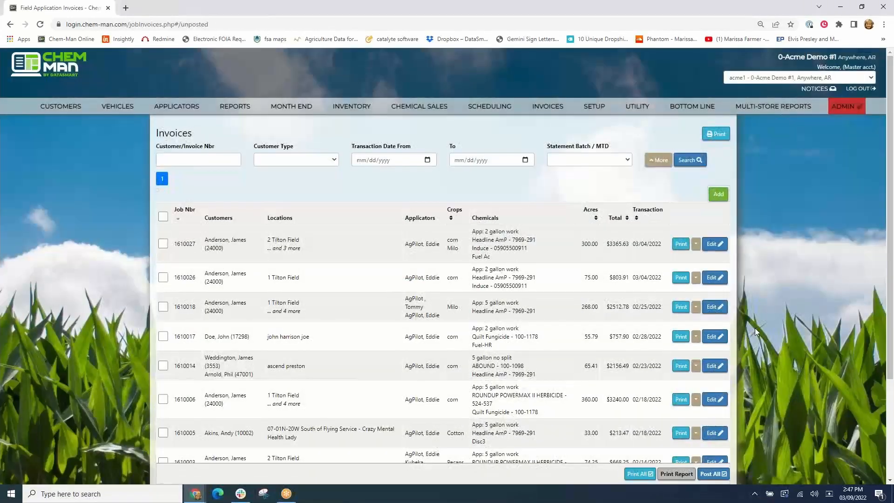
- Print invoice 1610027 with the default heading date, terms and comment
left_click(680, 244)
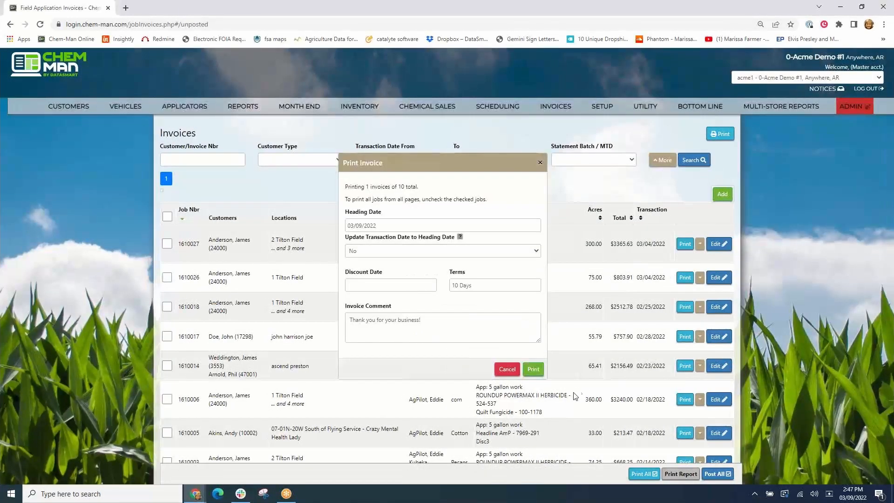
left_click(536, 370)
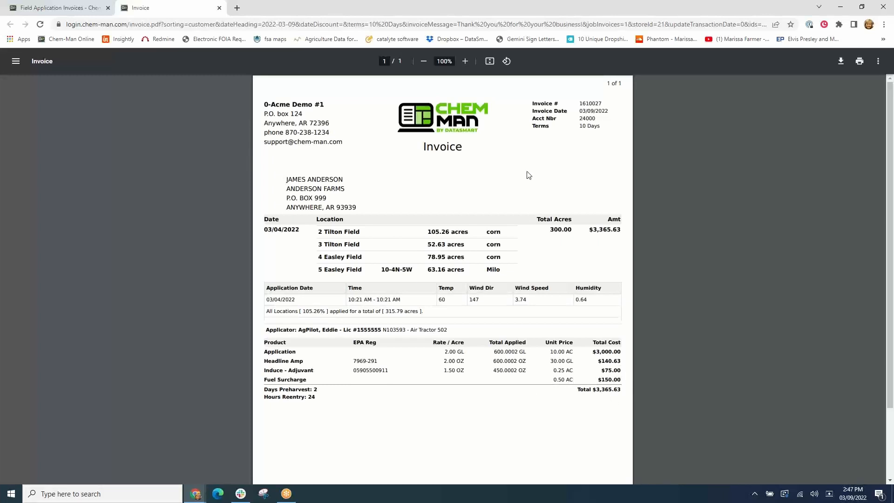
- Close the invoice preview and post invoice 1610027
left_click(219, 8)
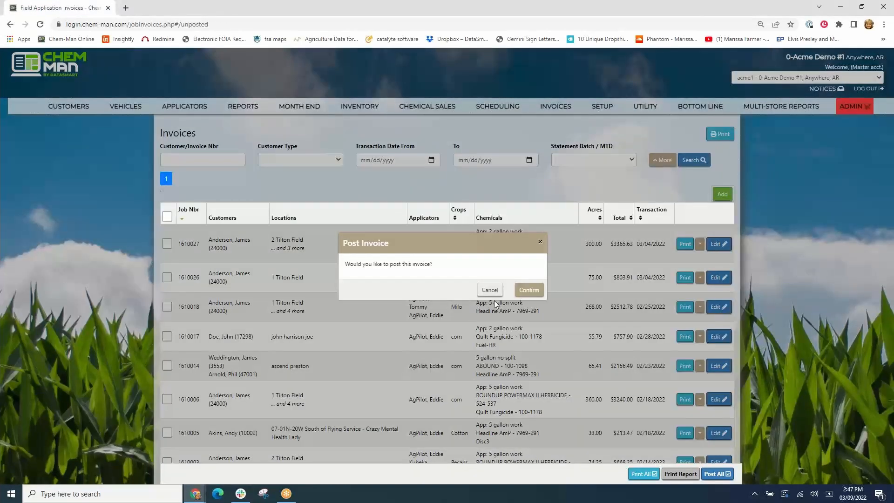
left_click(519, 290)
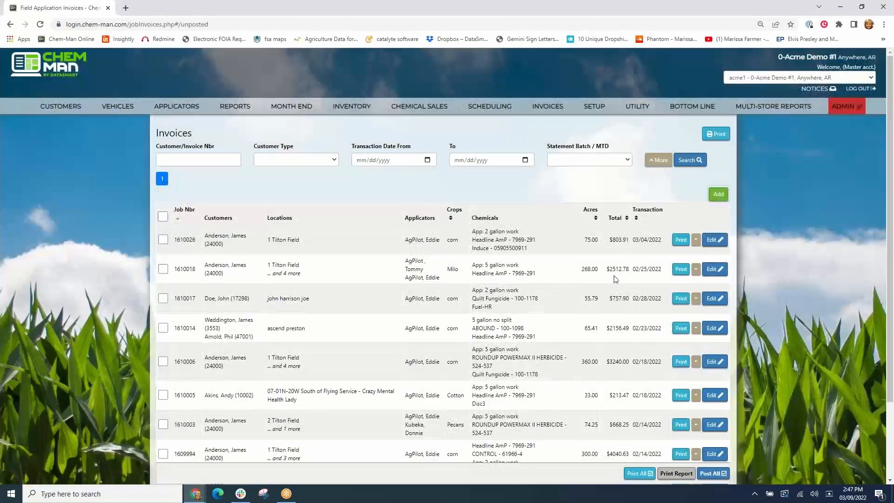
- Open invoice 1610026 for editing and remove its Headline Amp and Induce chemical lines
left_click(712, 240)
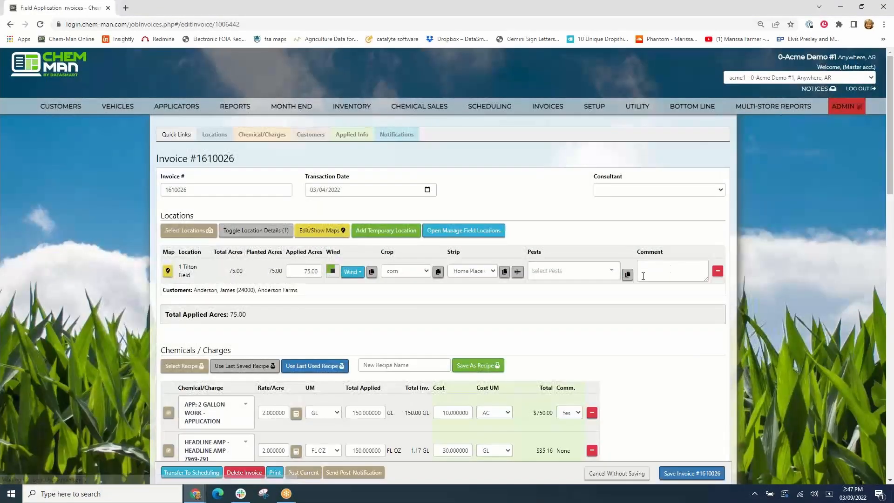
scroll(641, 279, "down", 3)
scroll(644, 280, "down", 1)
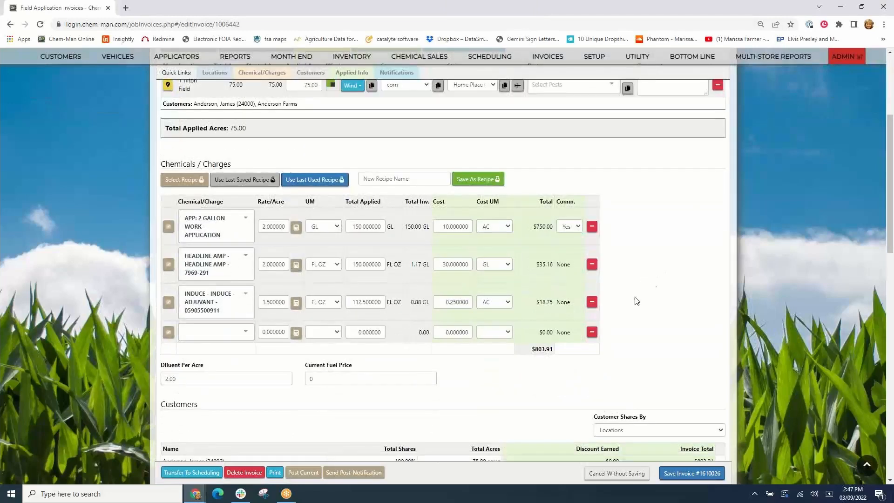
left_click(592, 264)
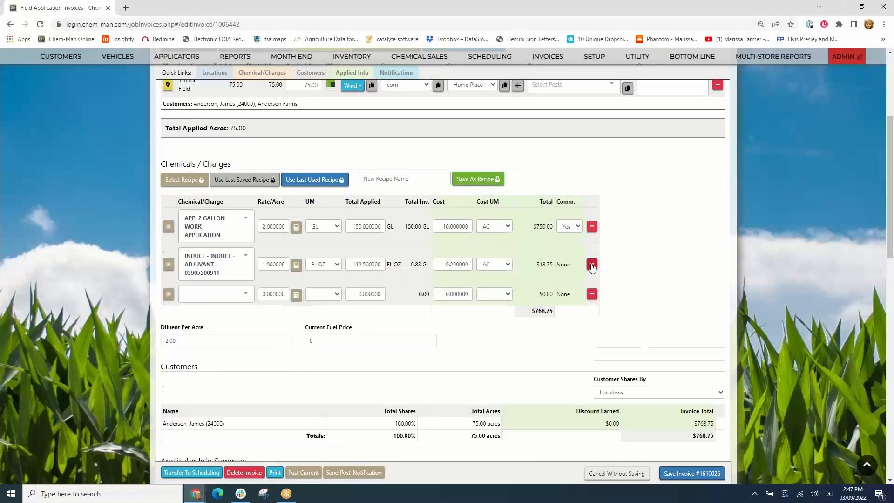
left_click(592, 264)
- Add the Fuel Surcharge Perc charge to invoice 1610026's chemicals and charges
left_click(247, 259)
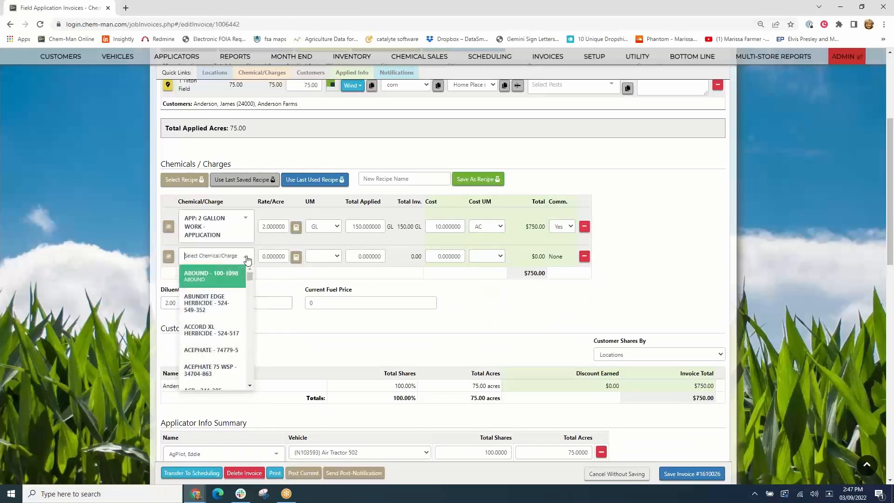
type("fuel")
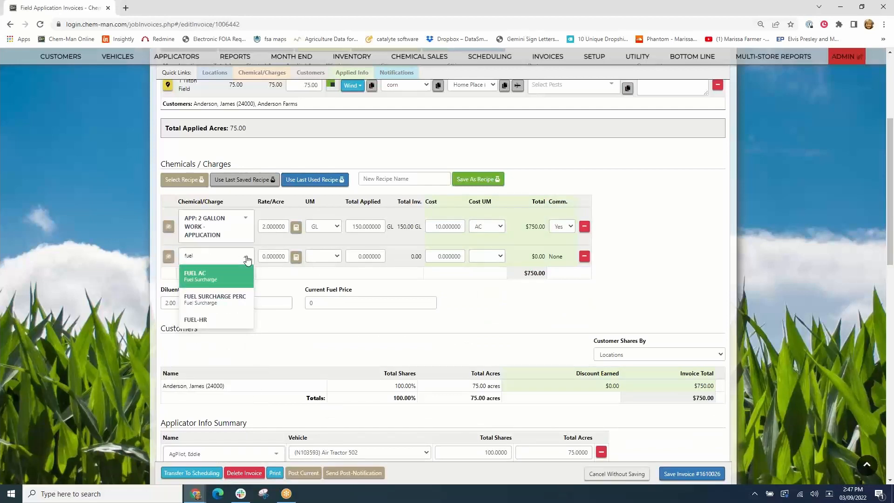
left_click(223, 300)
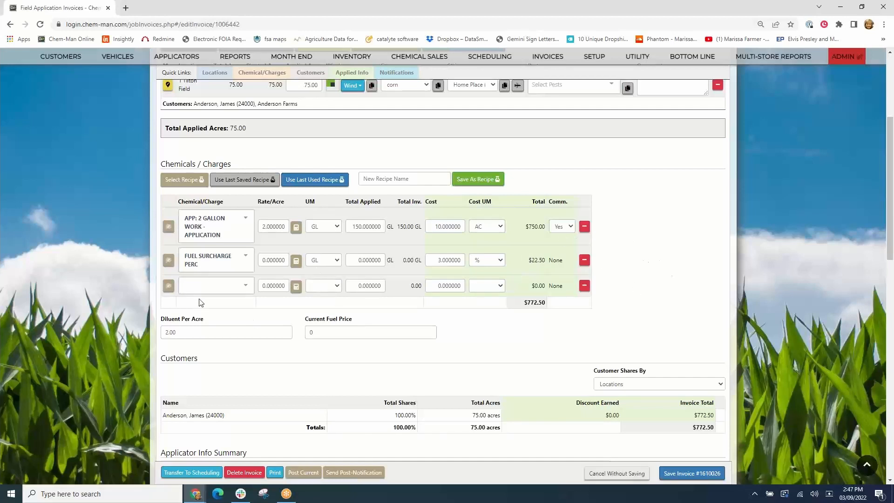
- Re-add Headline Amp - 7969-291 and Induce below the fuel surcharge, then save invoice 1610026
left_click(231, 289)
type("head")
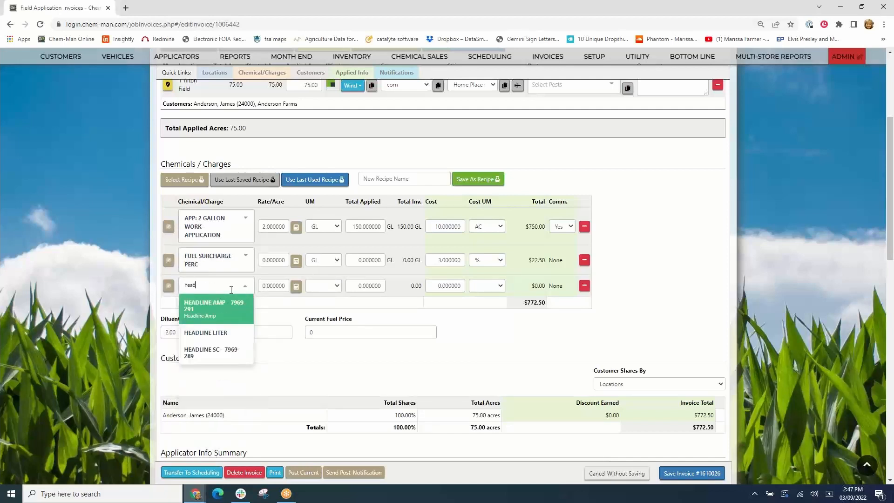
key("Return")
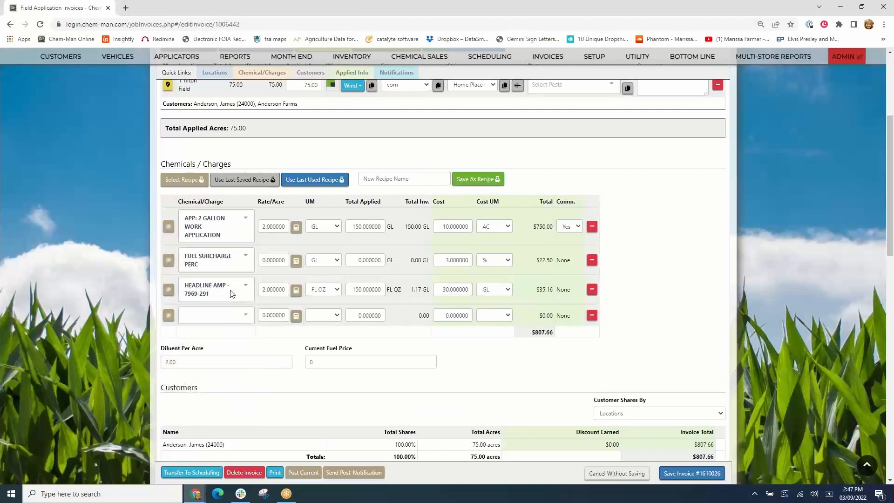
left_click(245, 319)
type("indu")
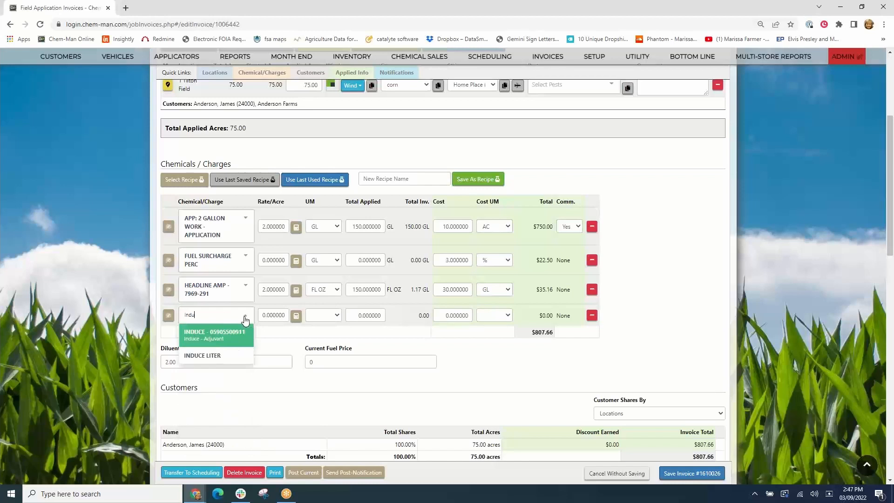
key("Return")
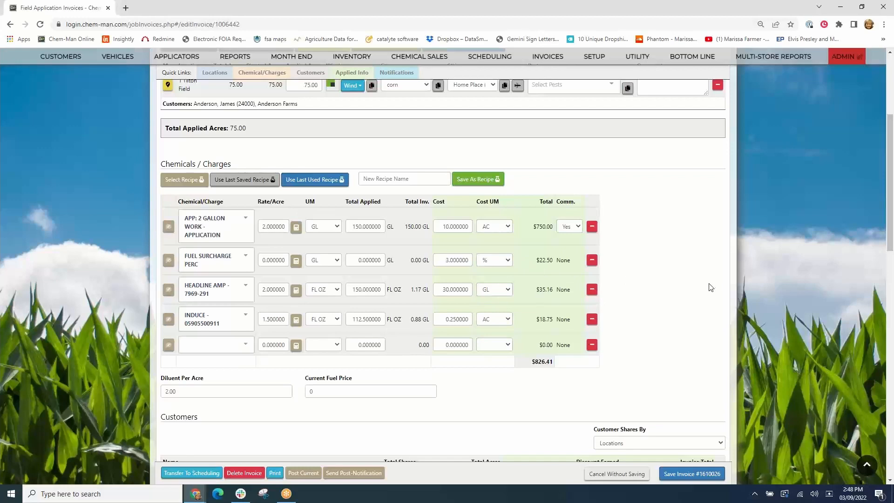
scroll(699, 286, "down", 1)
scroll(699, 286, "down", 5)
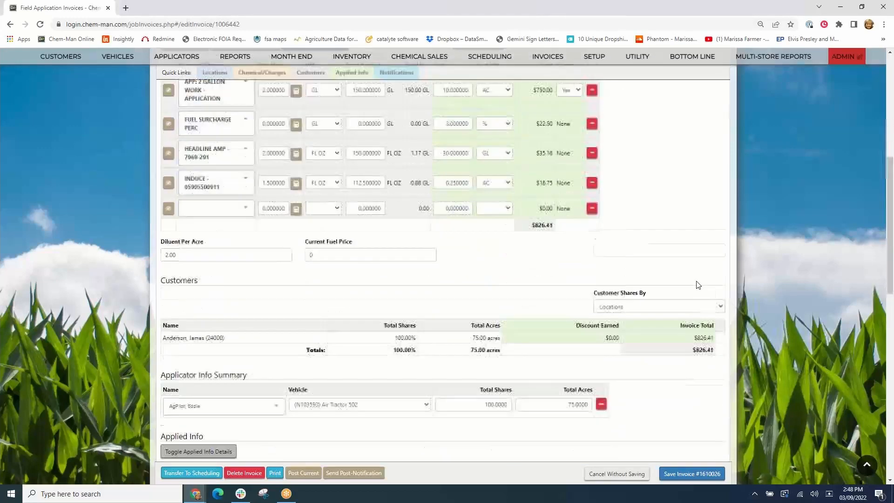
left_click(683, 473)
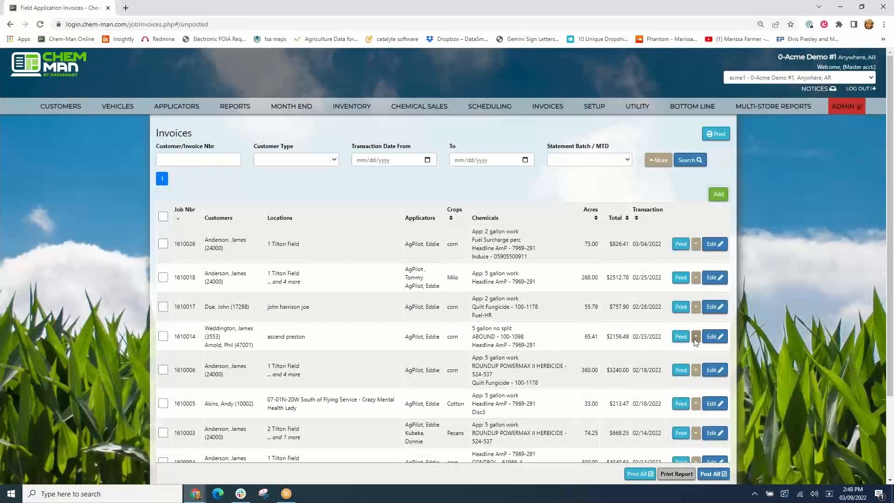
- Print invoice 1610026 with the default settings, then close the preview and post the invoice
left_click(681, 244)
left_click(533, 370)
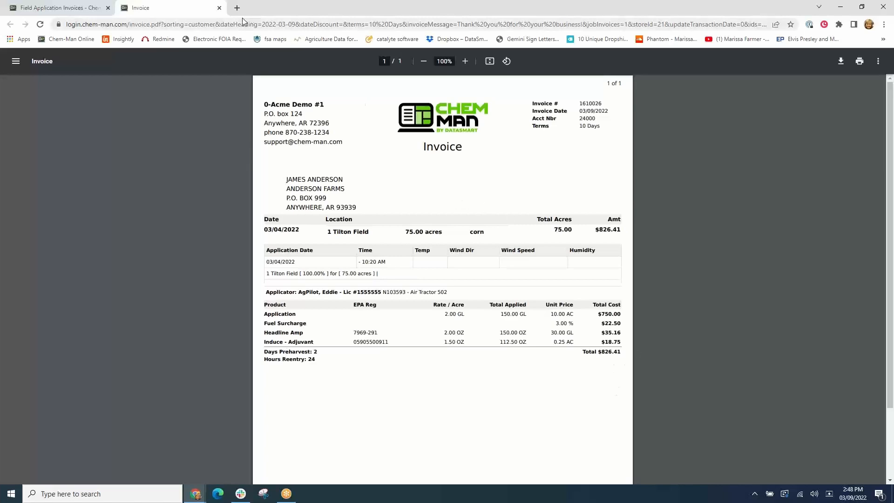
left_click(219, 9)
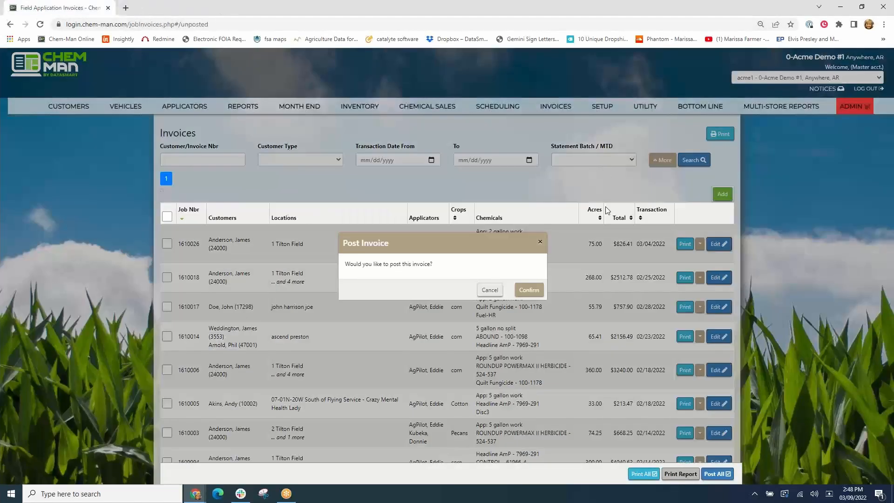
left_click(535, 291)
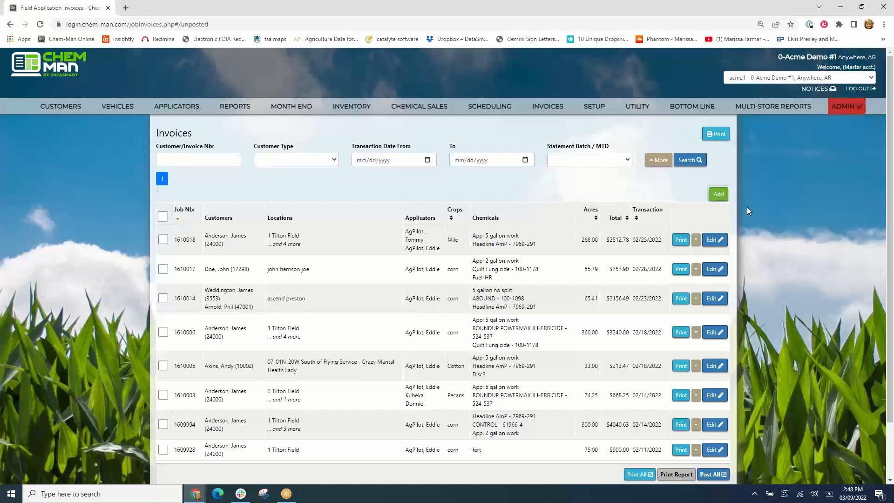
- Open invoice 1610018 for editing and add the Fuel-HR charge to its chemicals and charges
left_click(713, 240)
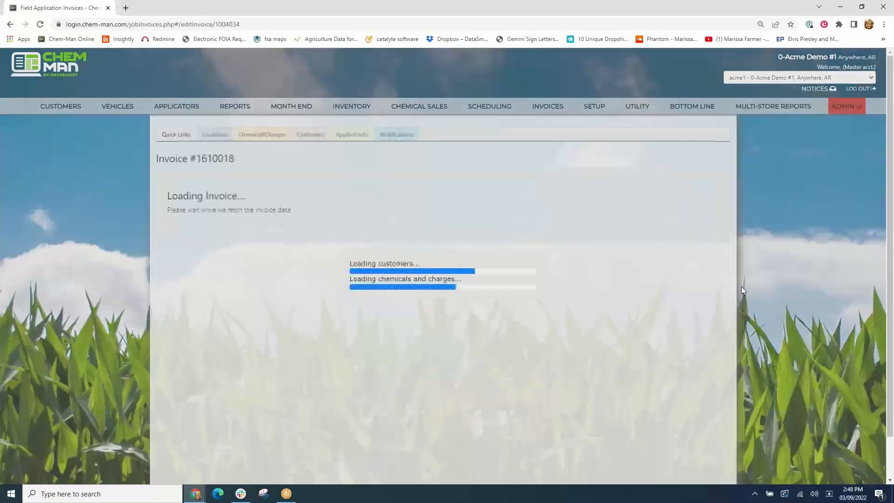
scroll(741, 291, "down", 2)
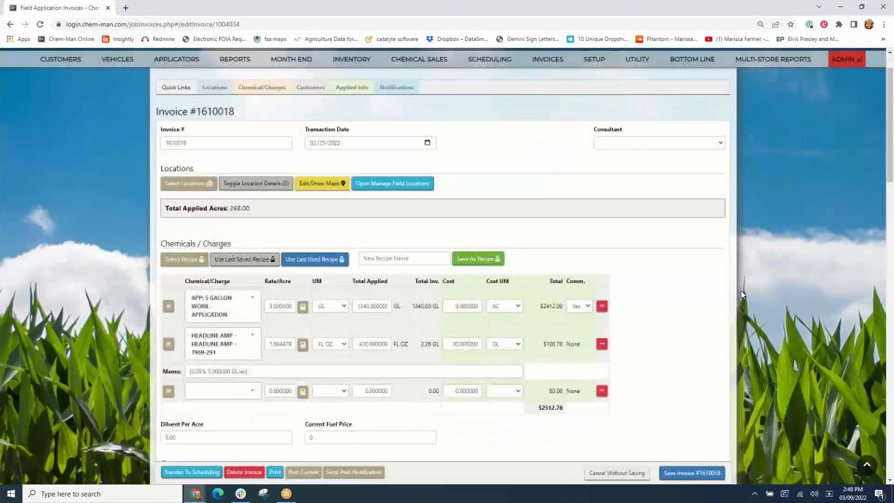
scroll(747, 297, "down", 2)
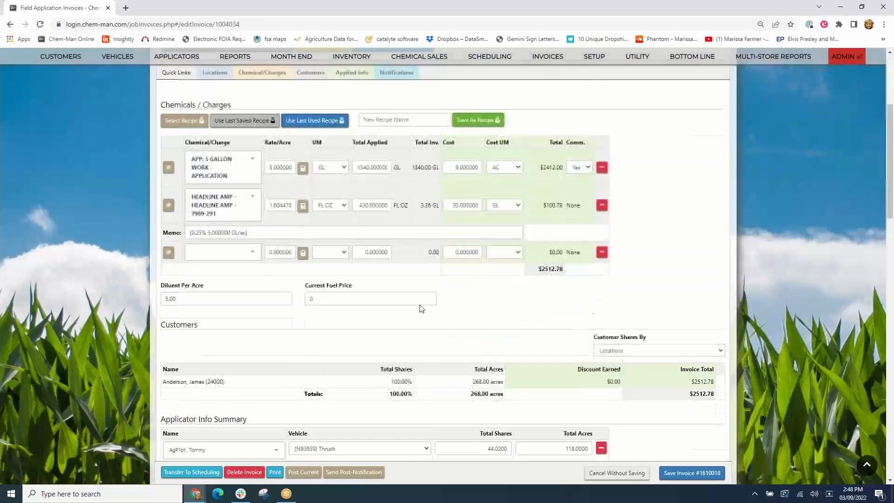
left_click(252, 253)
type("fue")
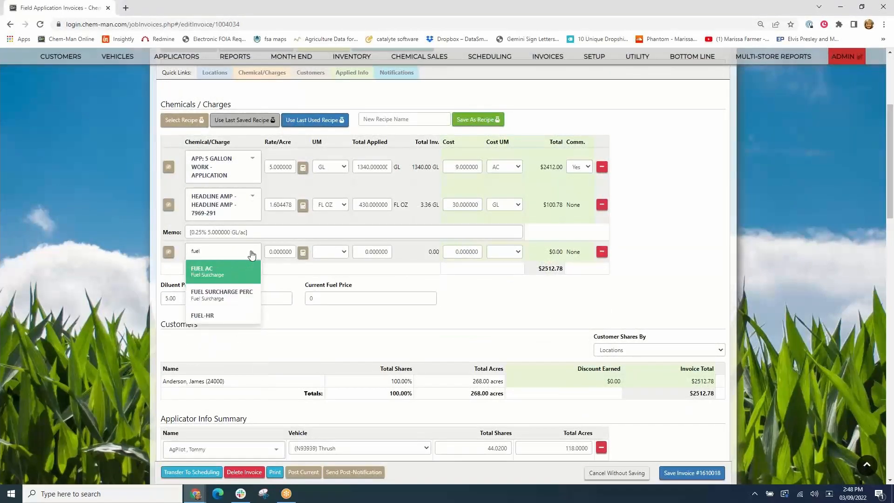
left_click(204, 315)
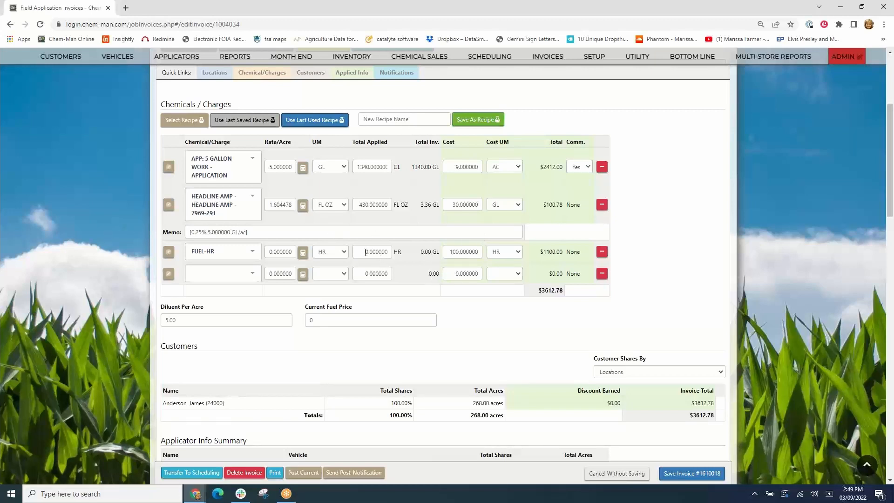
- Set the Fuel-HR charge's total applied to 3 HR and save invoice 1610018
key("Tab")
key("Tab")
key("Tab")
type("3")
key("Tab")
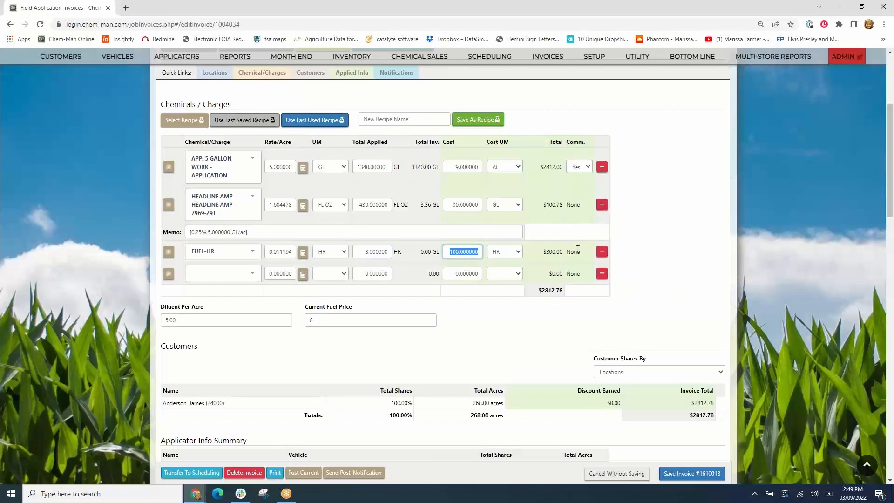
left_click(700, 474)
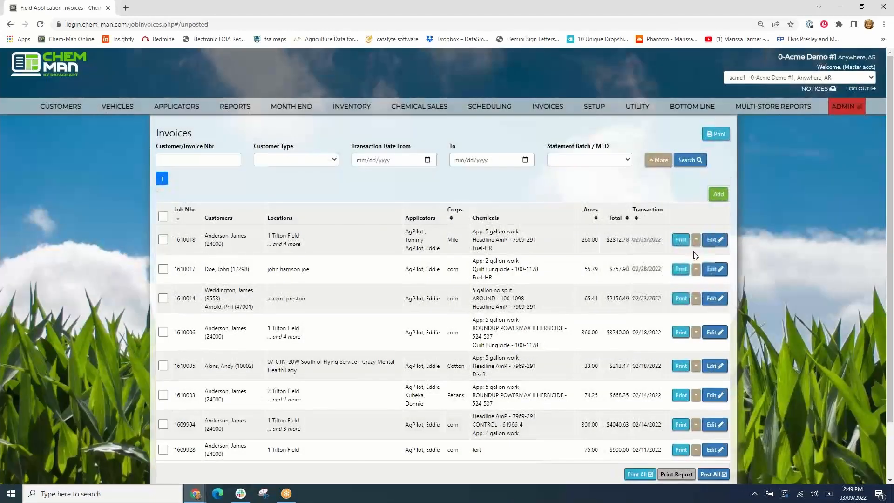
- Print invoice 1610018 with the default settings, review the preview, then close it and post the invoice
left_click(681, 239)
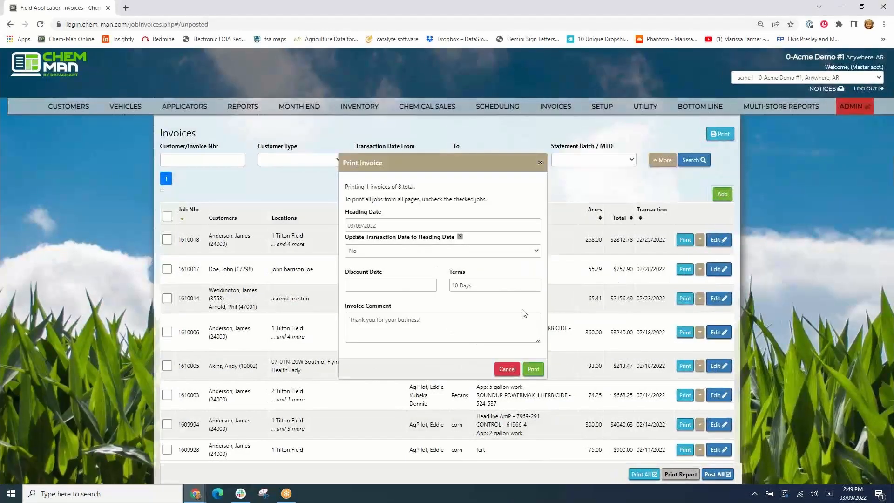
left_click(539, 367)
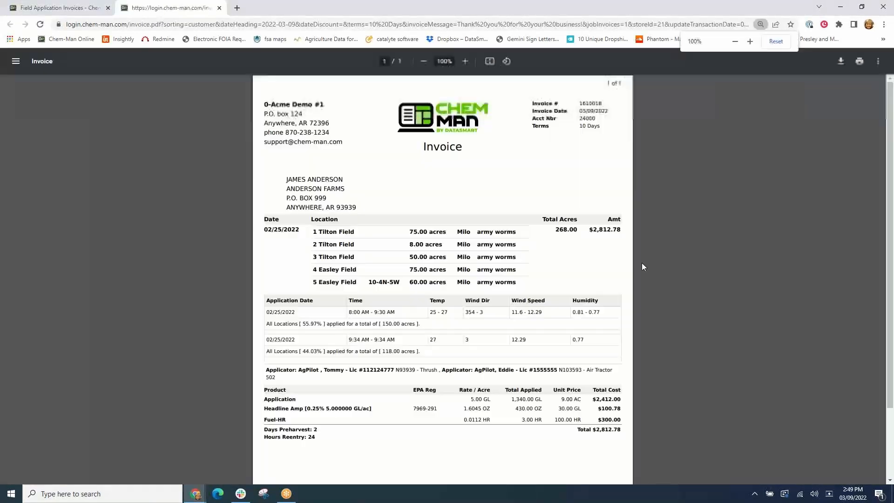
scroll(439, 295, "down", 3)
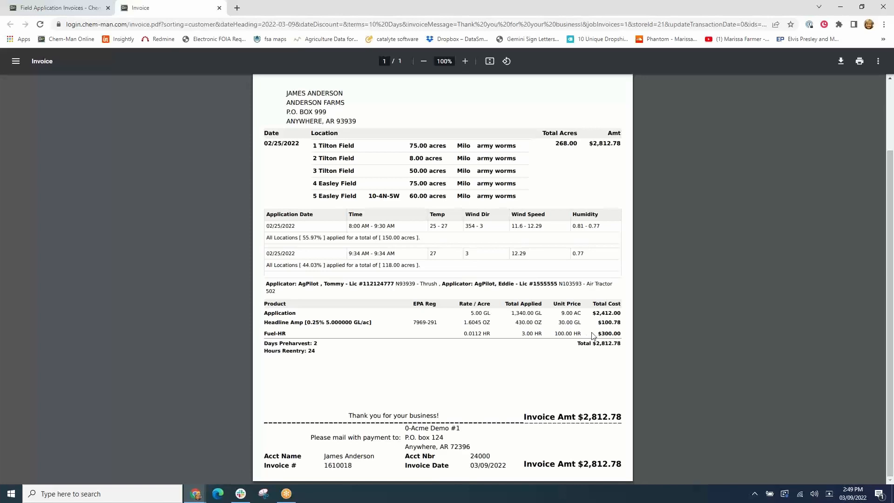
scroll(680, 349, "up", 3)
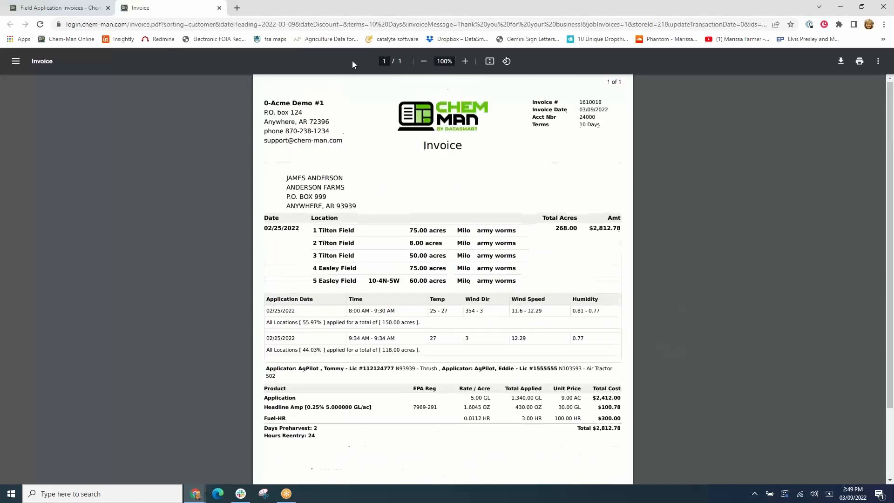
left_click(220, 9)
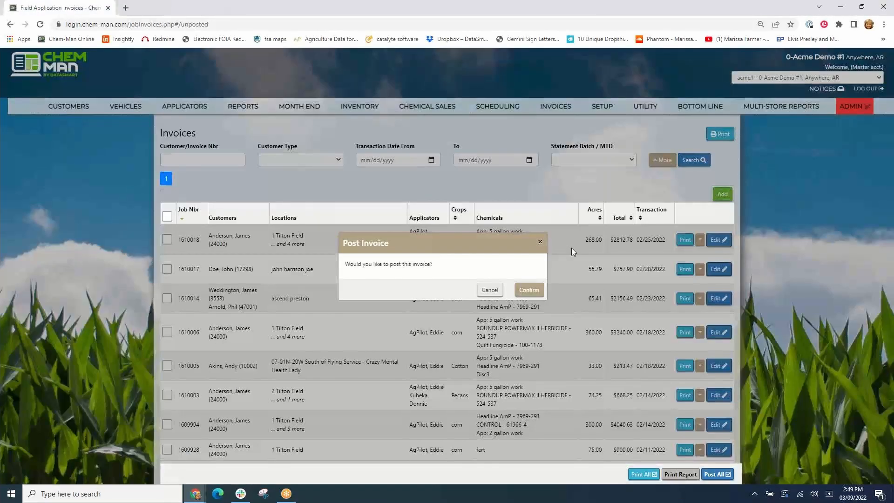
left_click(539, 288)
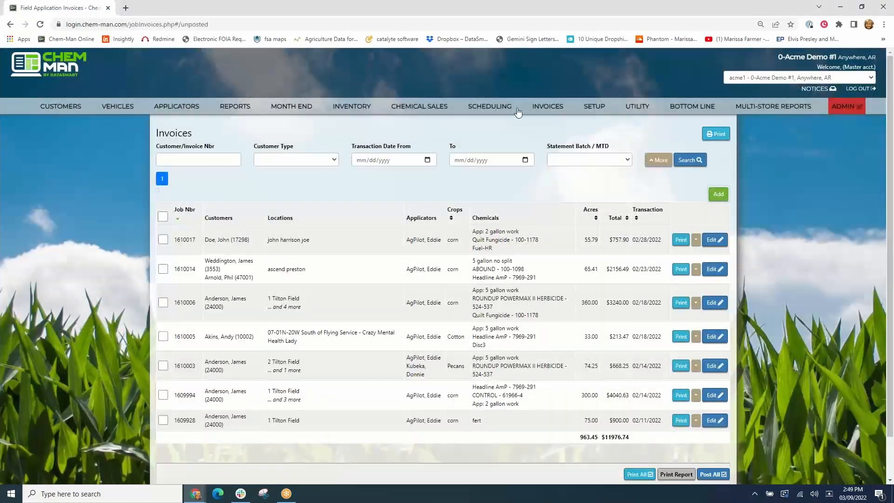
- Open the scheduled jobs list and start a new job schedule
mouse_move(473, 106)
left_click(477, 122)
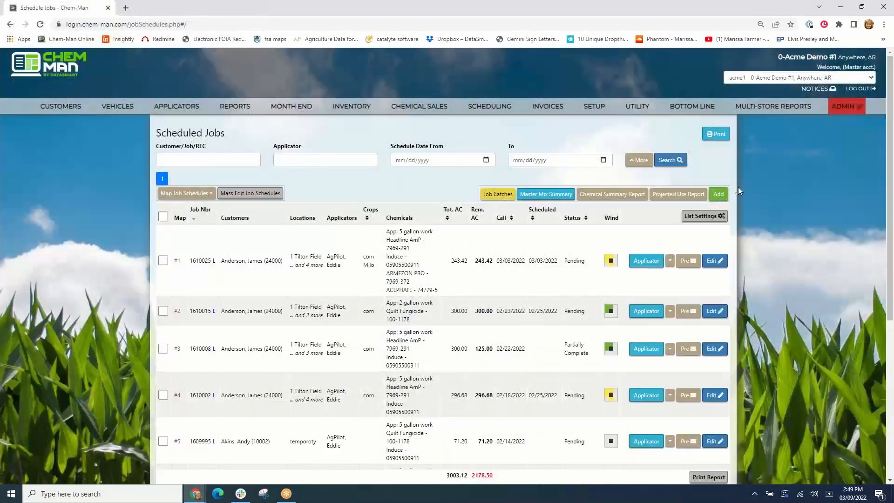
left_click(720, 195)
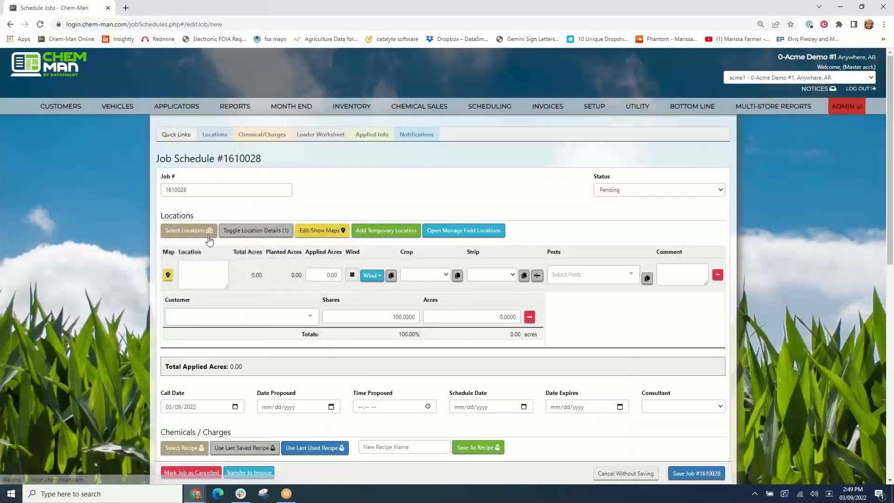
- Select locations for the job by searching for the customer and adding all of their fields
left_click(191, 231)
left_click(235, 126)
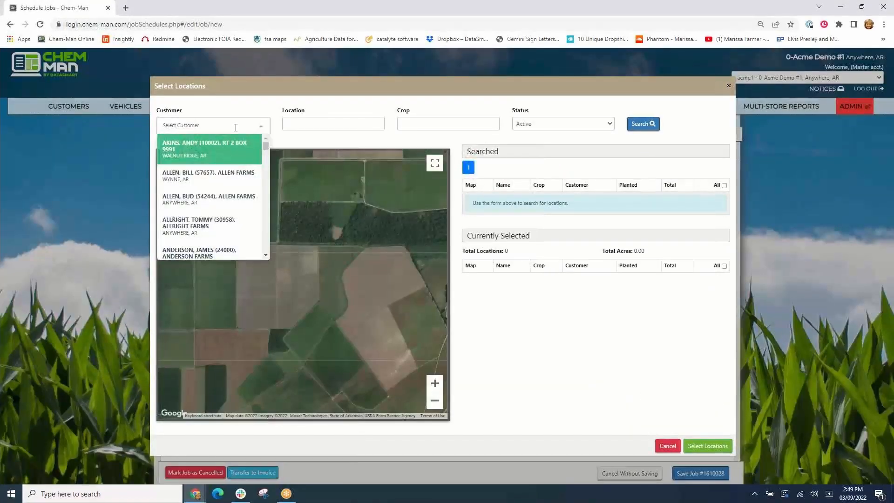
type("snder")
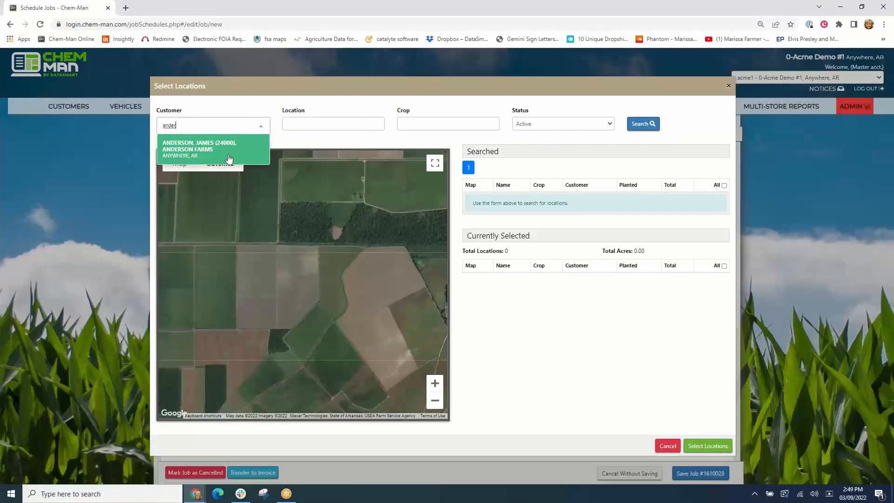
left_click(228, 156)
left_click(647, 132)
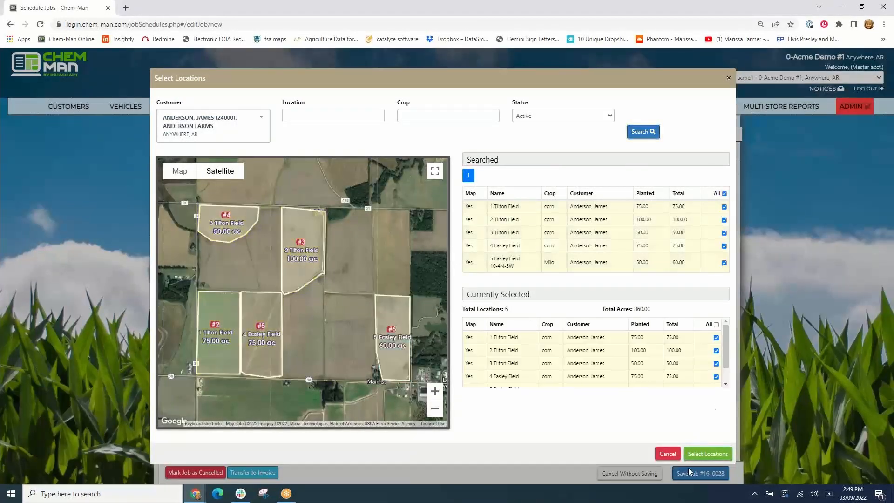
left_click(708, 453)
- Add the FUEL-HR charge to the job's chemicals and charges
scroll(516, 339, "down", 1)
scroll(516, 339, "down", 3)
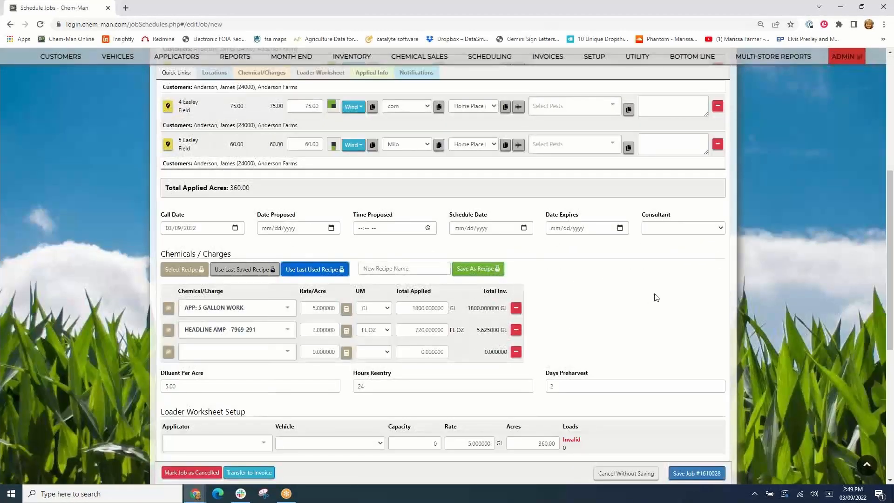
scroll(652, 295, "down", 2)
left_click(268, 261)
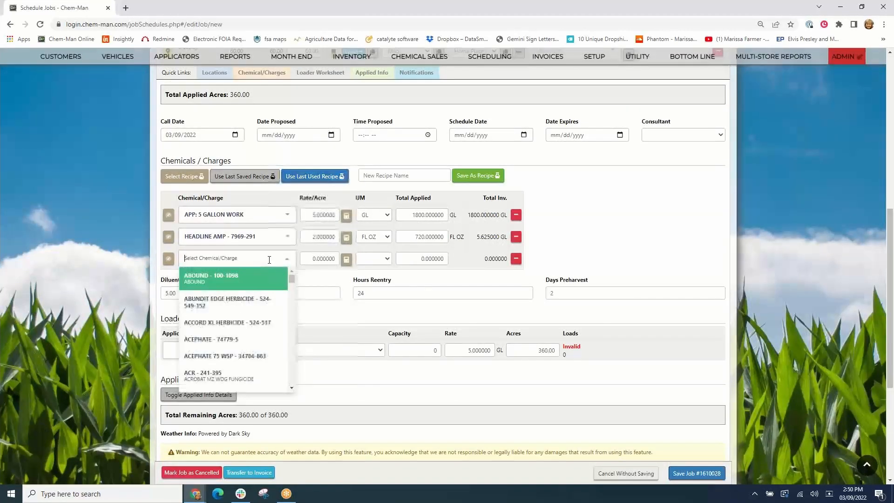
type("fuel")
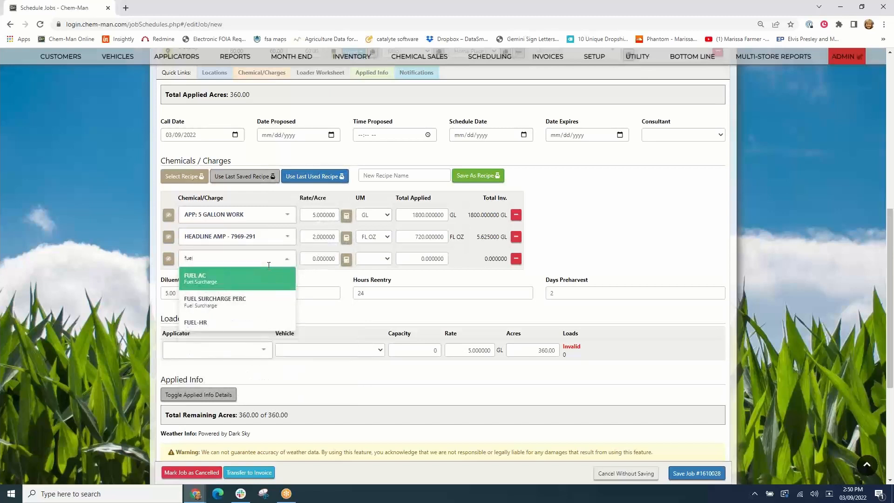
left_click(219, 324)
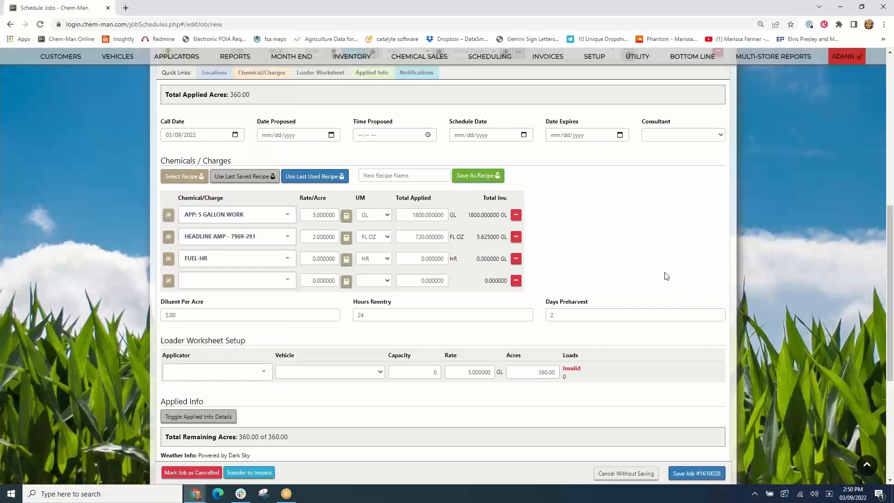
- Add an applied info entry with the first applicator and an application date of 03/09/2022
scroll(641, 239, "down", 3)
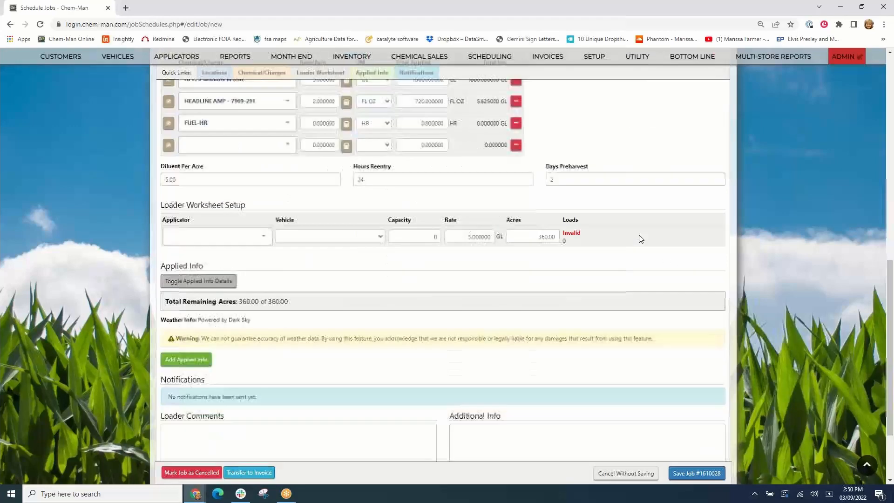
scroll(569, 275, "down", 2)
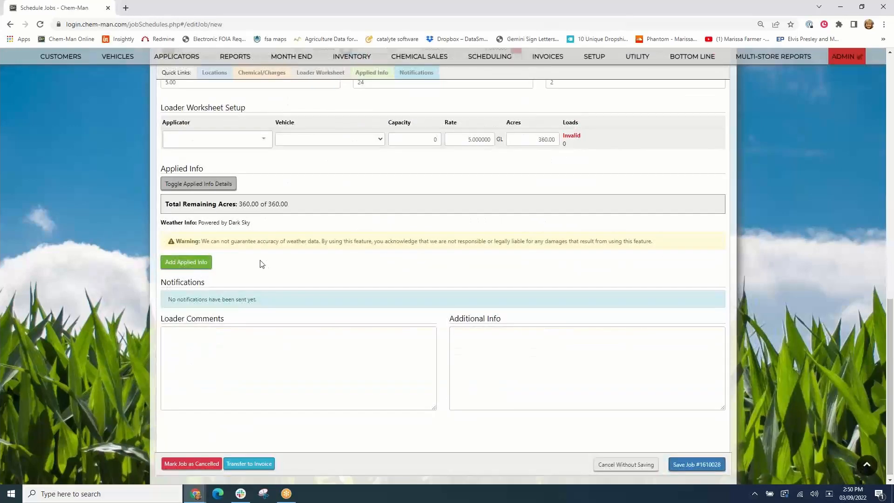
left_click(201, 264)
left_click(205, 308)
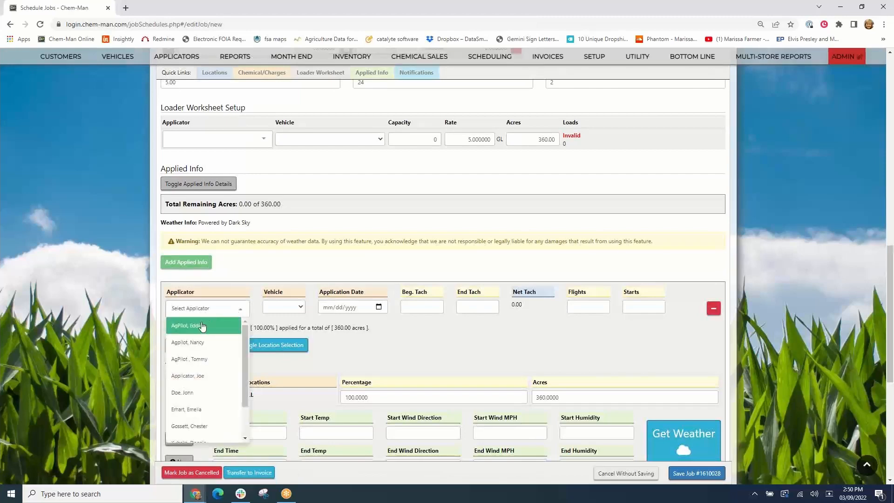
left_click(202, 326)
left_click(369, 309)
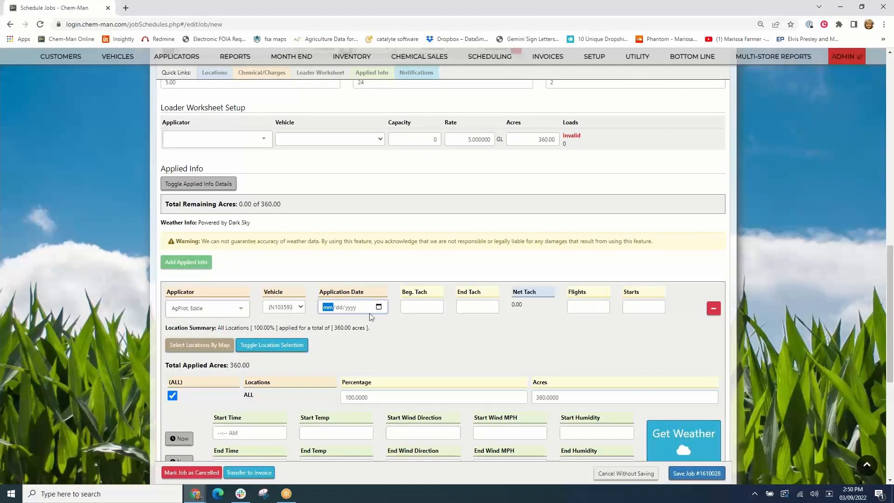
left_click(379, 307)
left_click(365, 362)
- Enter beginning tach 2001, ending tach 2003, 3 flights and 1 start for the applied info
key("Tab")
key("Tab")
key("Tab")
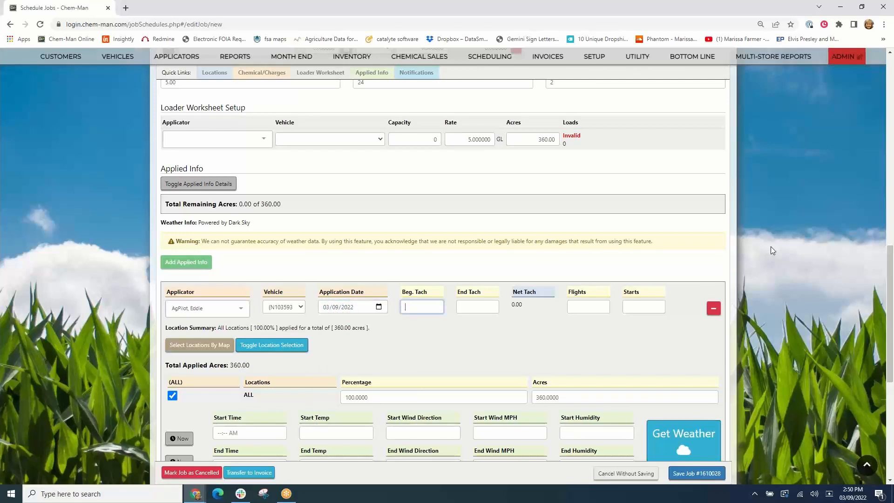
key("Tab")
type("2003")
key("Tab")
type("3")
key("Tab")
type("1")
key("Tab")
- Set the start and end times to the current time and fetch the weather for the application
scroll(759, 373, "down", 3)
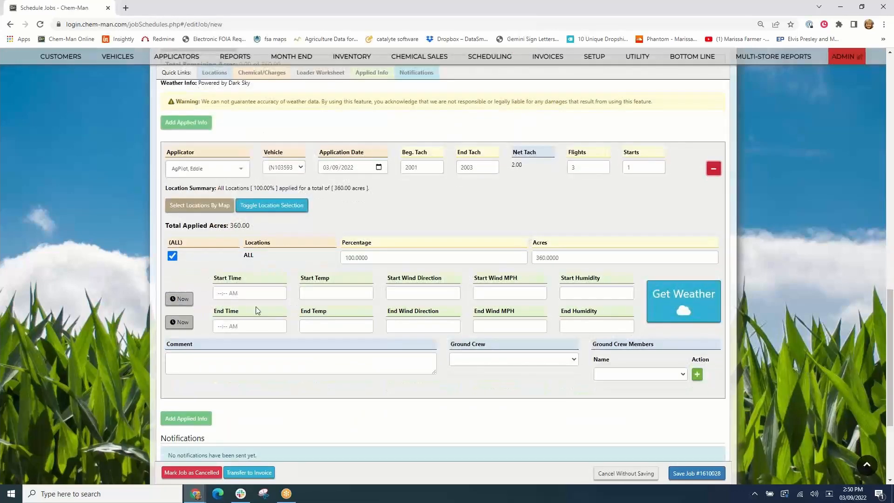
left_click(179, 298)
left_click(180, 322)
left_click(676, 301)
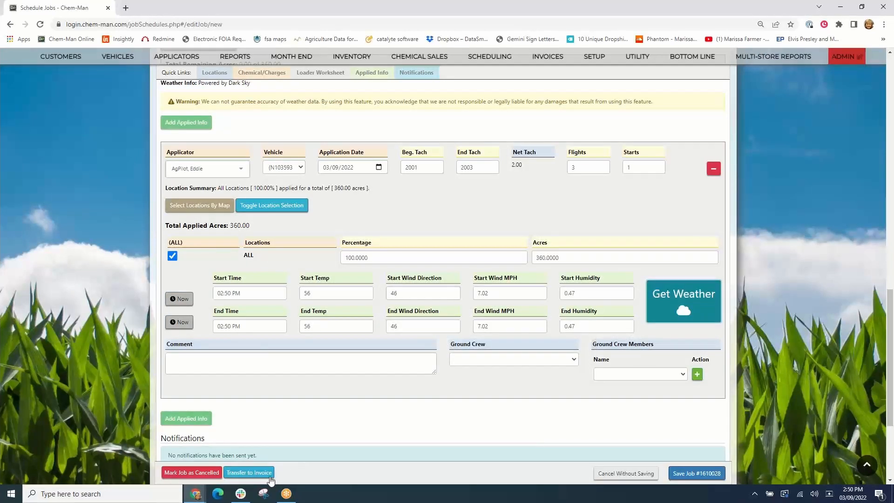
- Transfer job 1610028 to an invoice and confirm the transfer
left_click(252, 472)
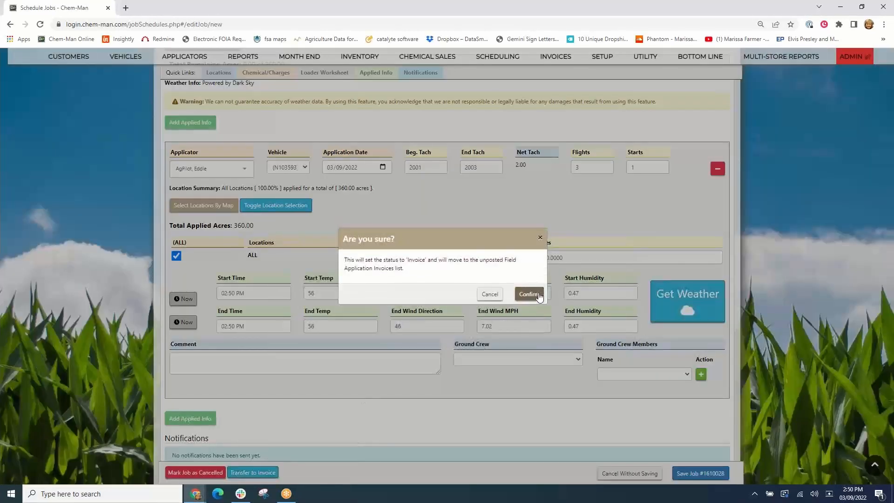
left_click(525, 297)
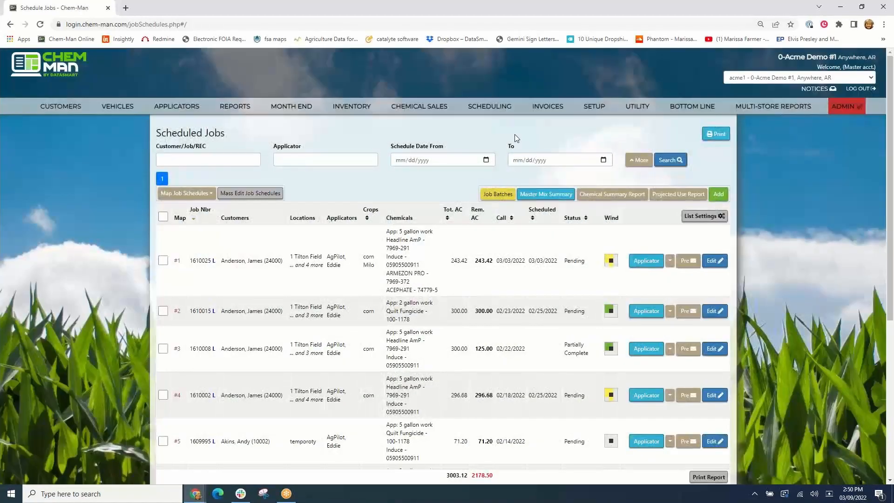
mouse_move(494, 113)
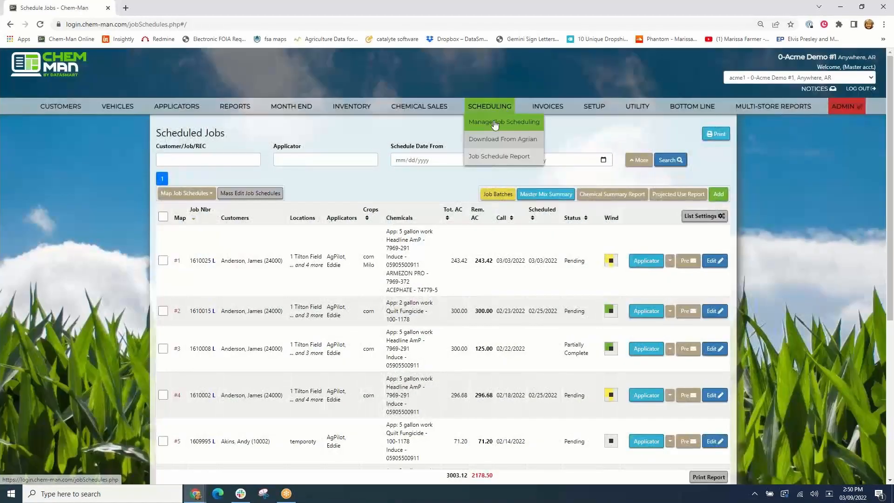
left_click(497, 122)
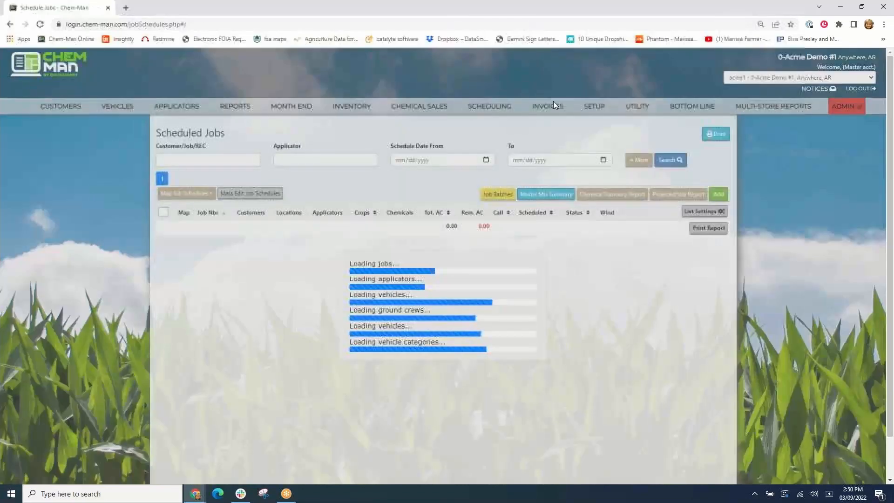
- Open invoice 1610028 from the unposted field application invoices list
mouse_move(553, 104)
left_click(576, 122)
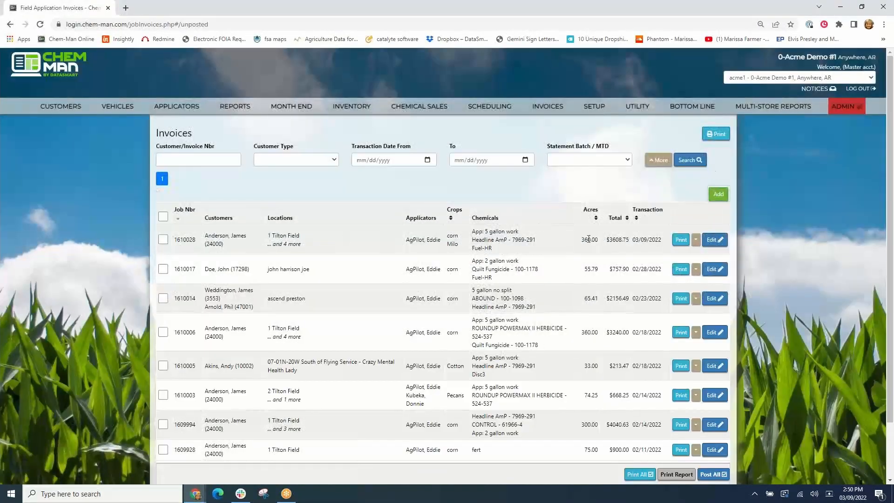
left_click(713, 239)
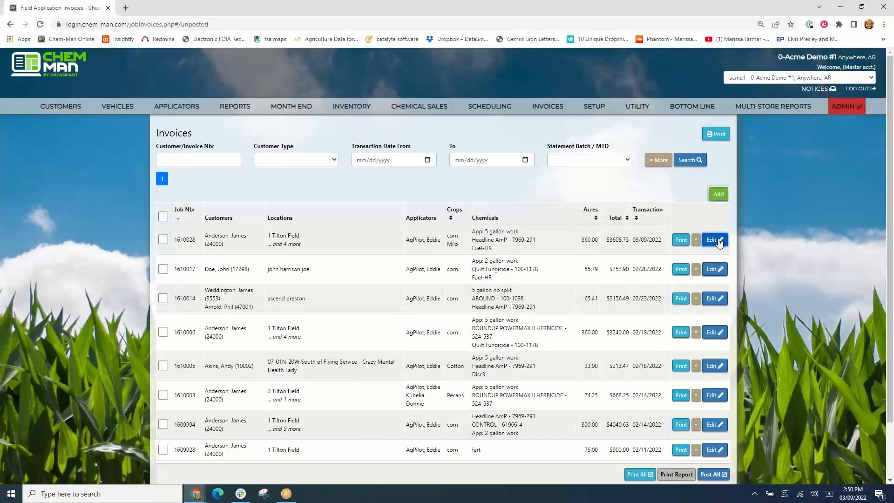
- Review the invoice's charges, applicator summary and applied info, then close it without saving
scroll(651, 234, "down", 3)
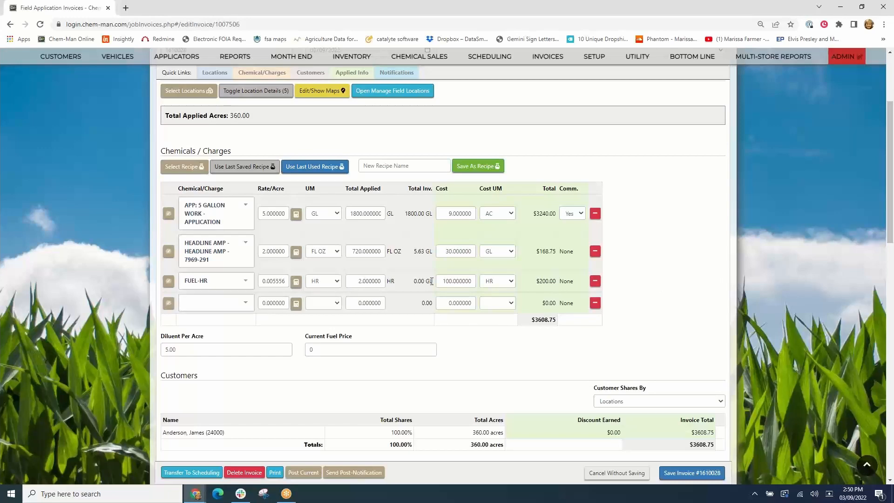
scroll(660, 279, "down", 4)
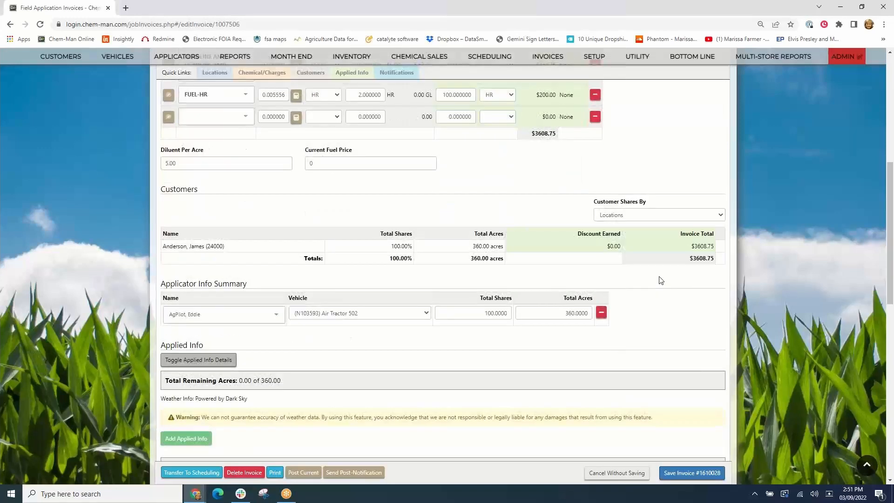
scroll(660, 280, "down", 5)
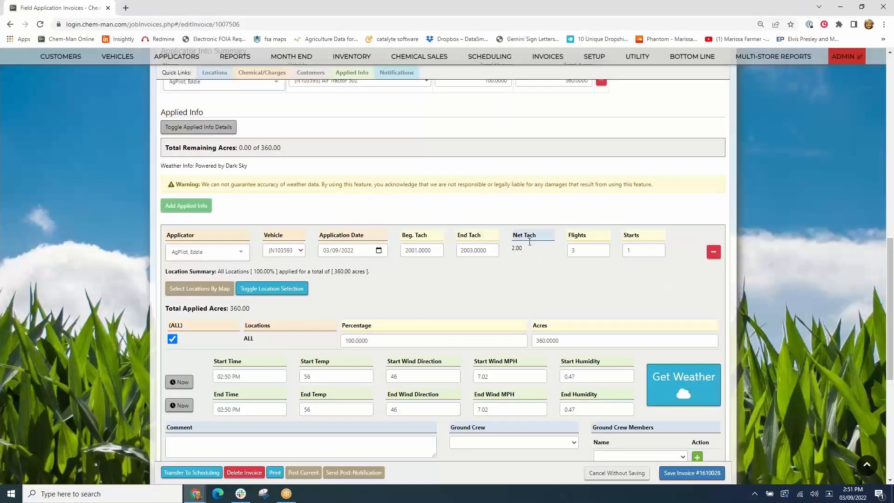
scroll(565, 262, "down", 3)
scroll(565, 263, "up", 3)
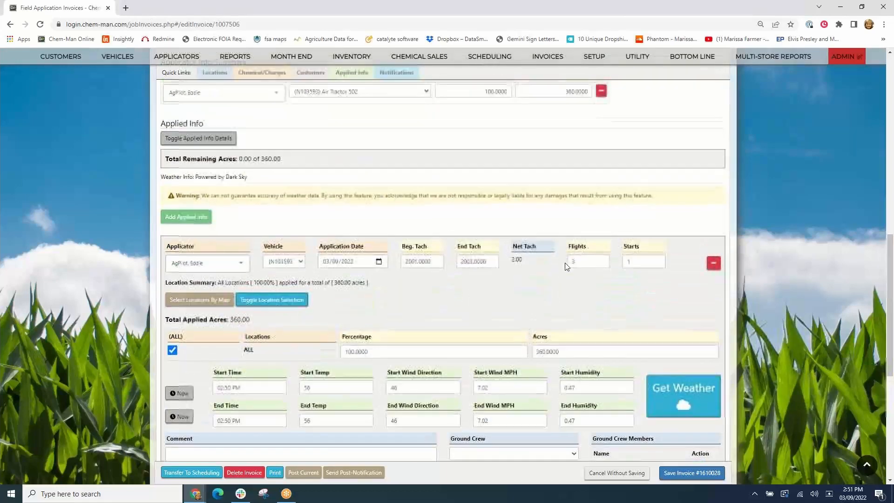
scroll(565, 263, "up", 12)
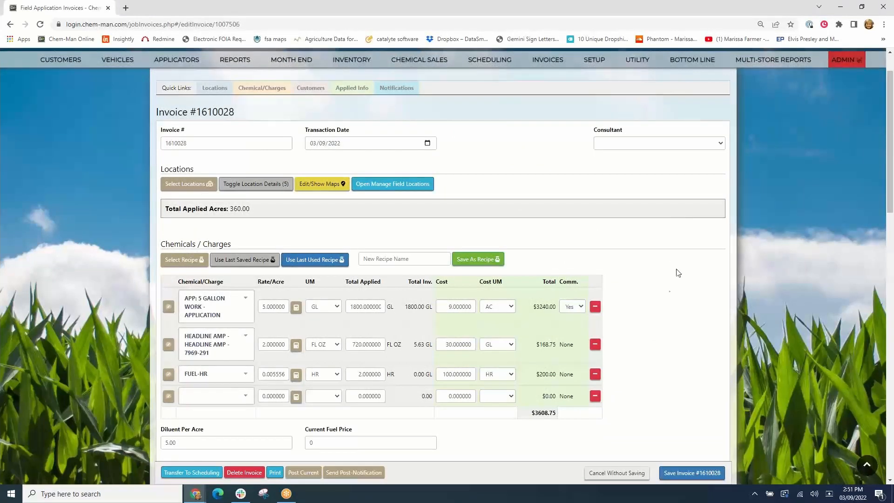
left_click(611, 476)
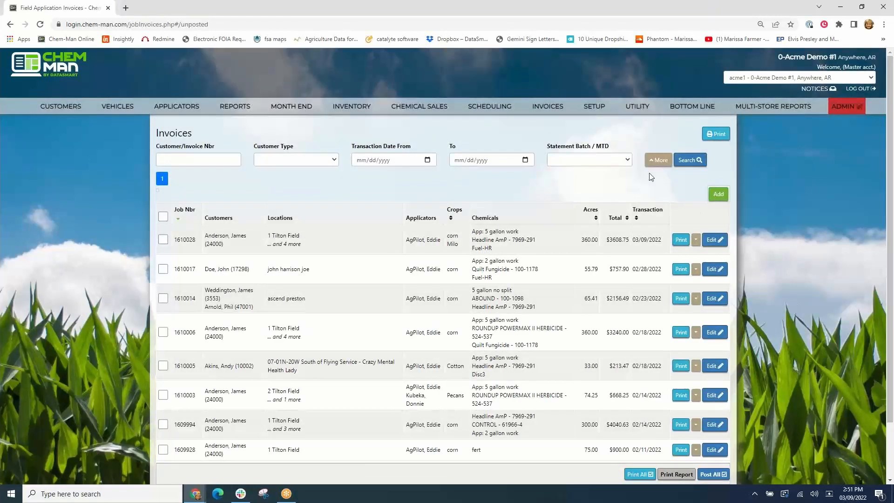
- Open the chemical and charge defaults and search for fuel charges
mouse_move(596, 107)
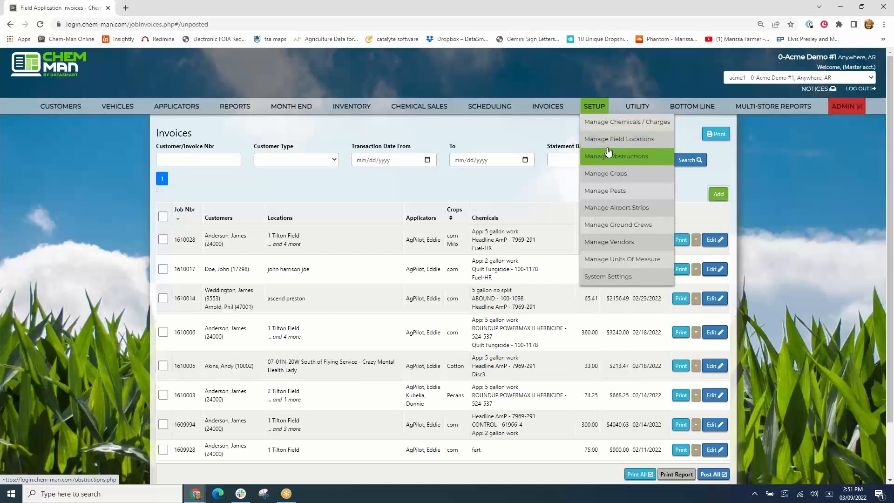
left_click(607, 123)
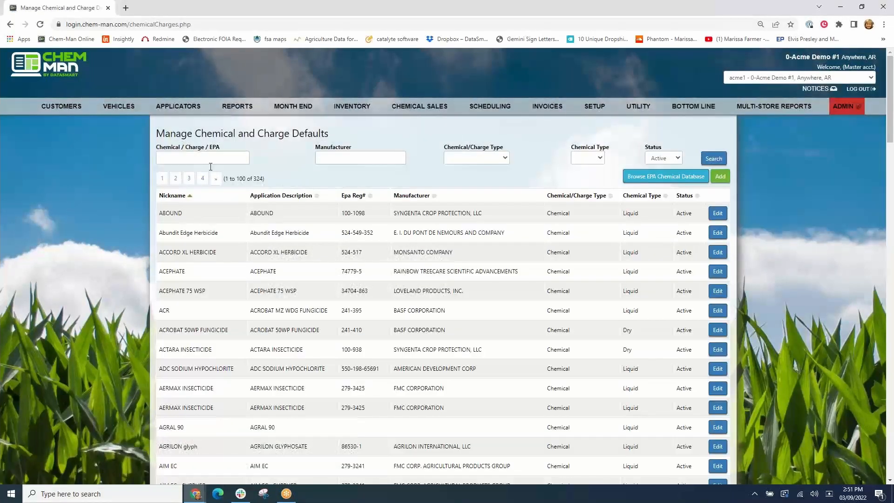
left_click(209, 161)
type("fuel")
key("Return")
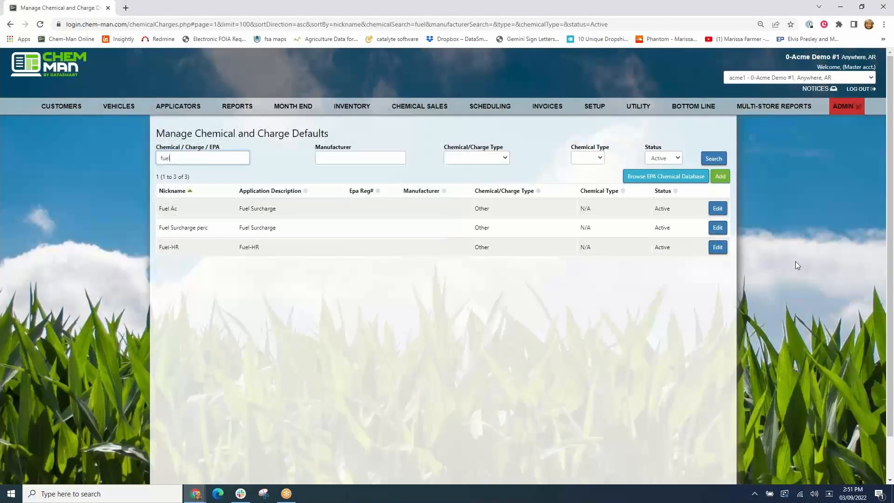